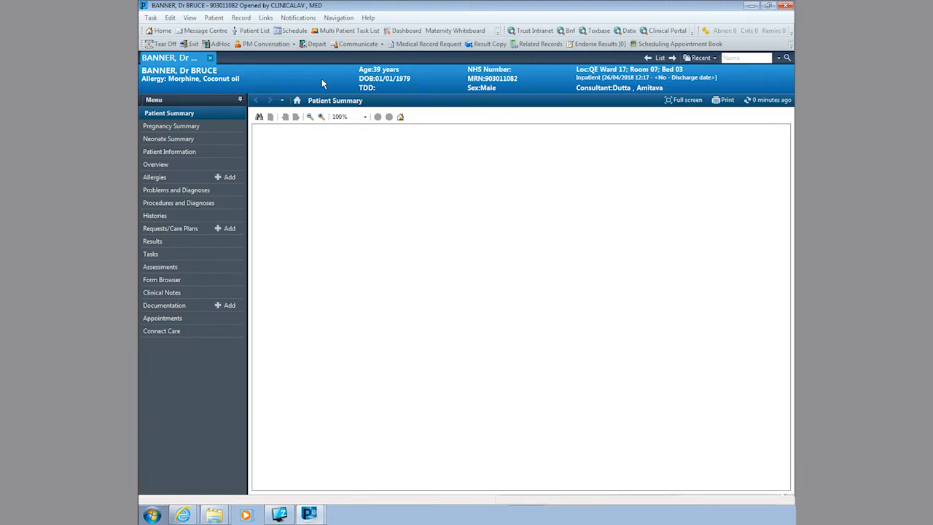
Step: Set the side menu to auto-hide, then pin it docked beside the content again
{"action": "left_click", "coordinate": [240, 101]}
{"action": "mouse_move", "coordinate": [141, 113]}
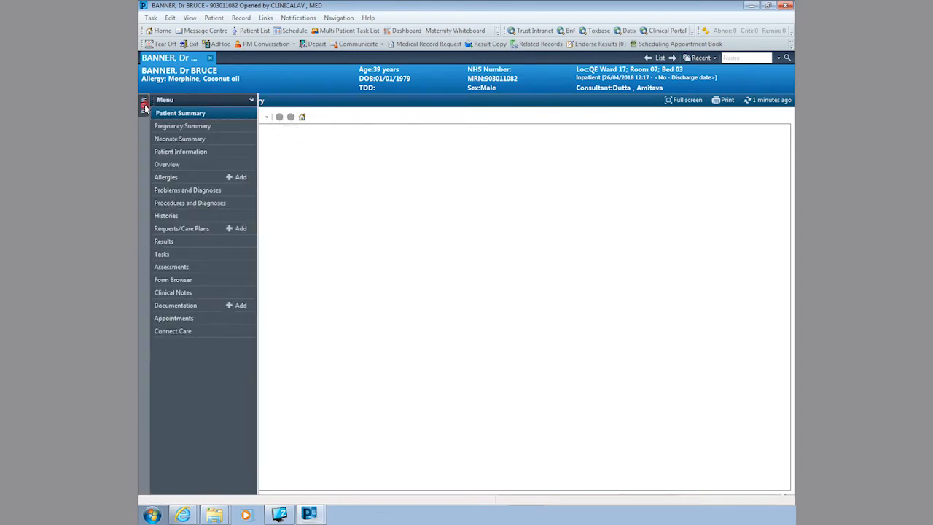
{"action": "left_click", "coordinate": [252, 100]}
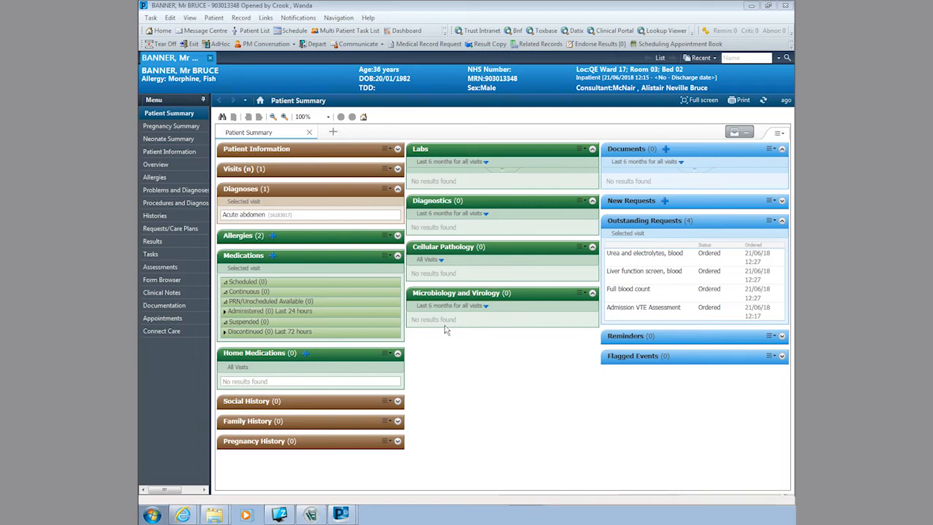
Step: Expand Visits and Allergies to list today's inpatient visit and the Morphine and Fish allergies
{"action": "left_click", "coordinate": [397, 170]}
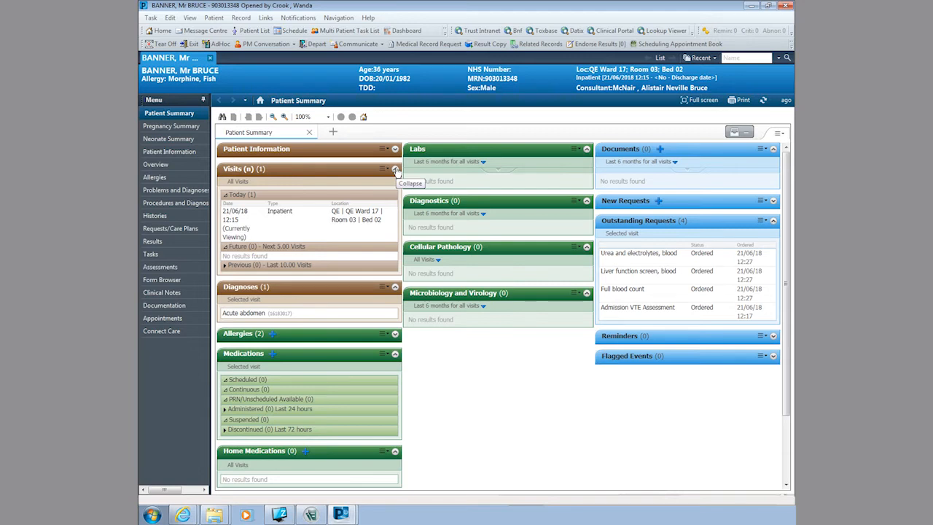
{"action": "left_click", "coordinate": [395, 333]}
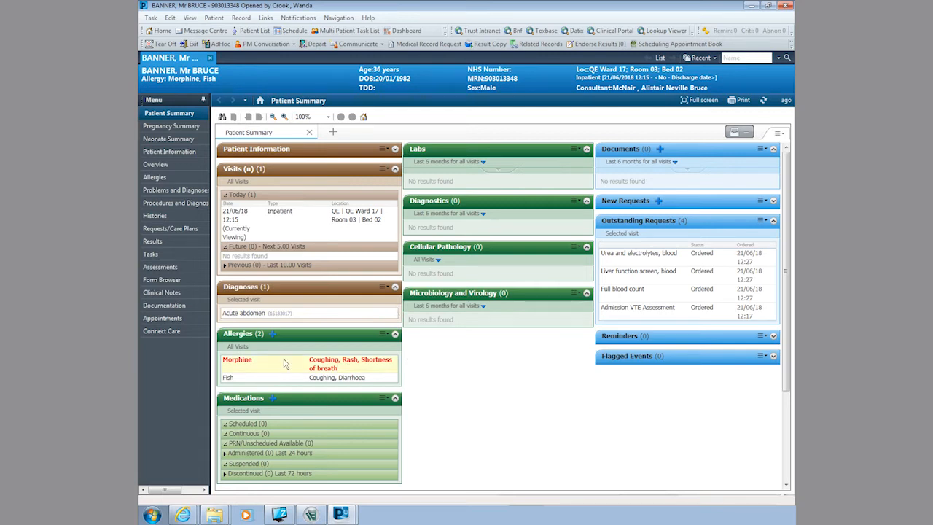
{"action": "mouse_move", "coordinate": [335, 368]}
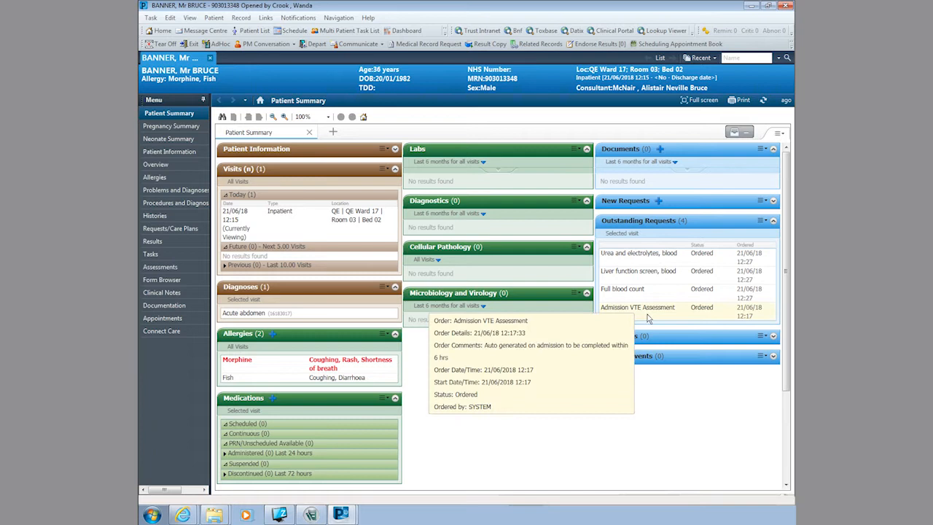
Step: Search for the other patient by surname and forename and open their active inpatient encounter
{"action": "left_click", "coordinate": [743, 60]}
{"action": "key", "text": "Return"}
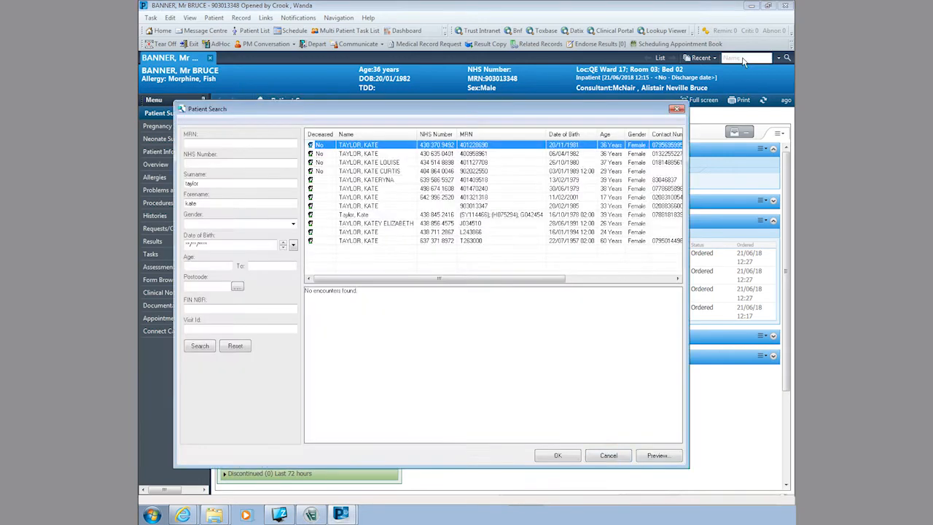
{"action": "left_click", "coordinate": [366, 215]}
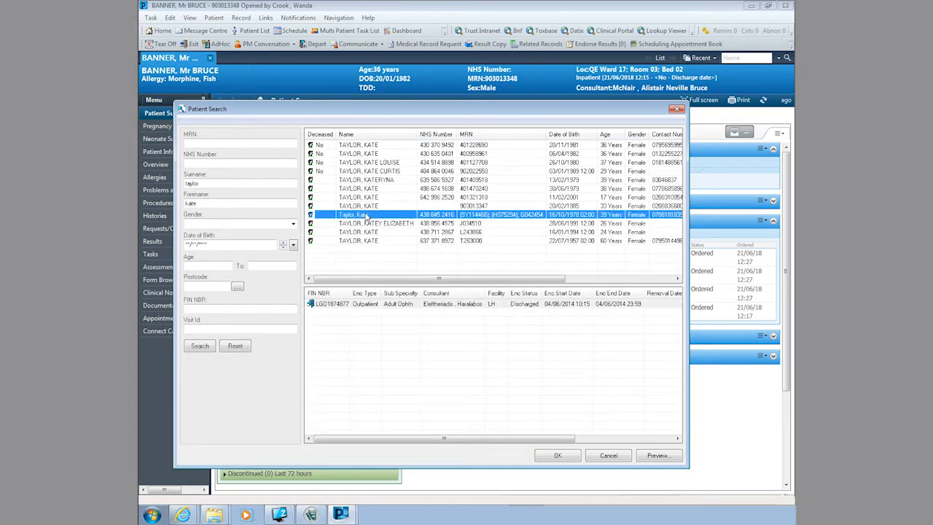
{"action": "left_click", "coordinate": [369, 206]}
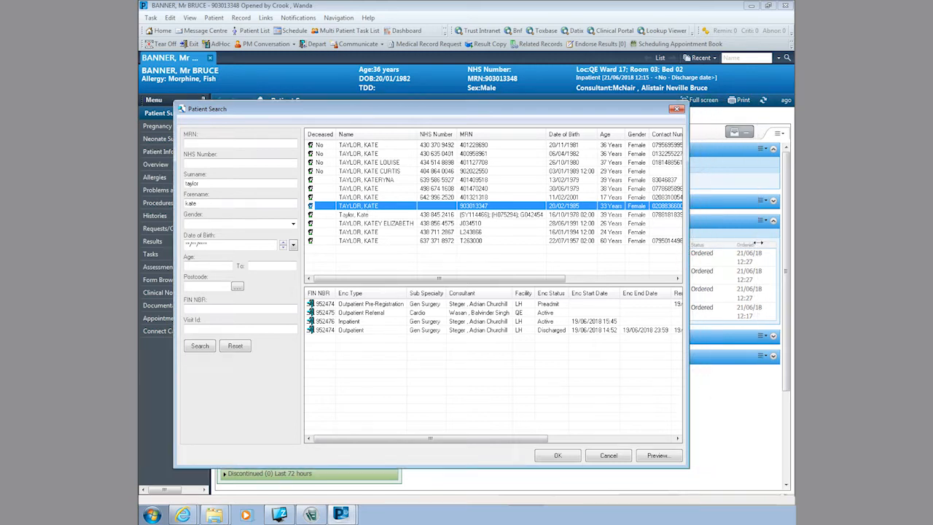
{"action": "left_click_drag", "start_coordinate": [688, 243], "coordinate": [758, 242]}
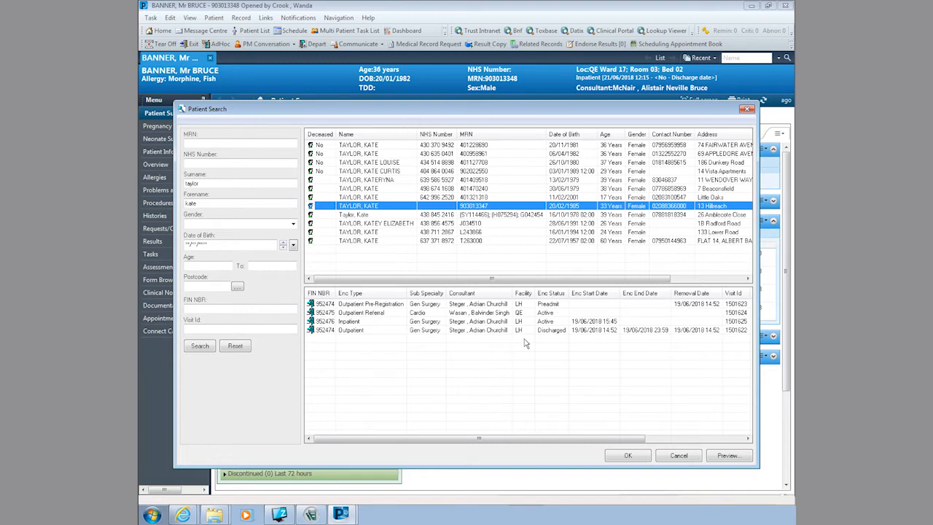
{"action": "left_click", "coordinate": [393, 322]}
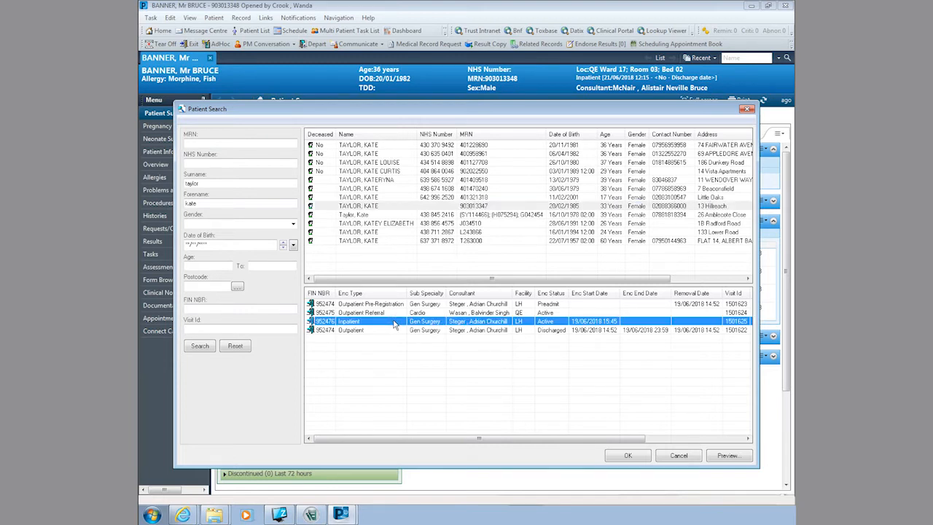
{"action": "left_click", "coordinate": [627, 455]}
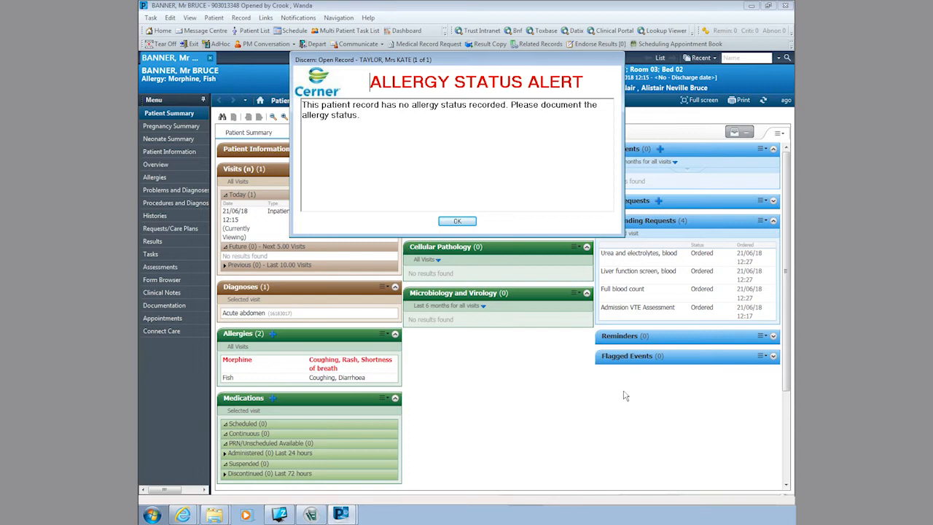
Step: Dismiss the allergy status alert and select the QE Main OPD encounter
{"action": "left_click", "coordinate": [442, 222]}
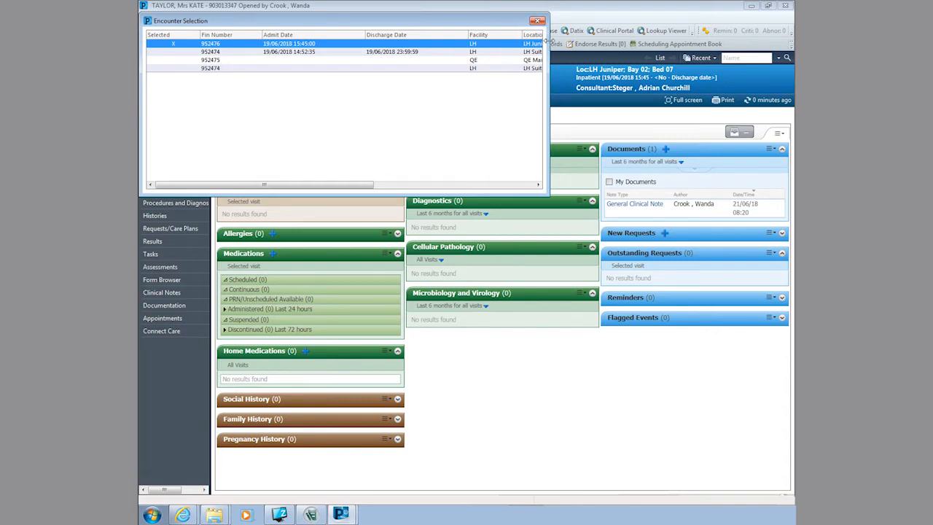
{"action": "left_click_drag", "start_coordinate": [544, 38], "coordinate": [633, 38]}
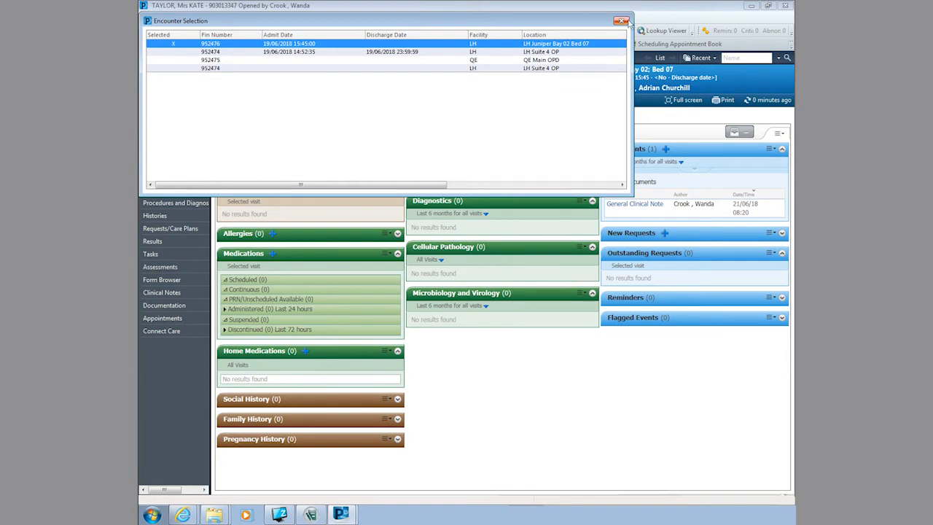
{"action": "left_click", "coordinate": [601, 61]}
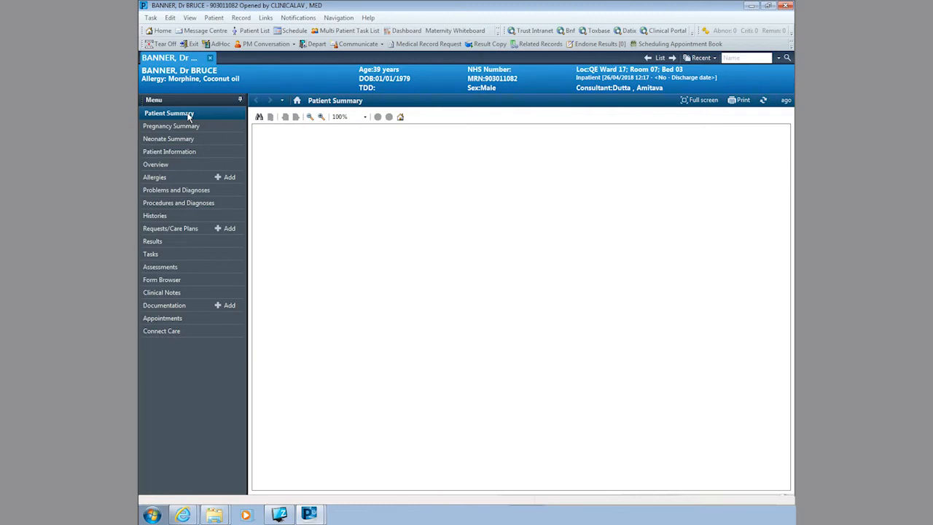
Step: Review Patient Information, Care Provider Summary and Patient Demographics, then go to the Allergies page
{"action": "left_click", "coordinate": [175, 153]}
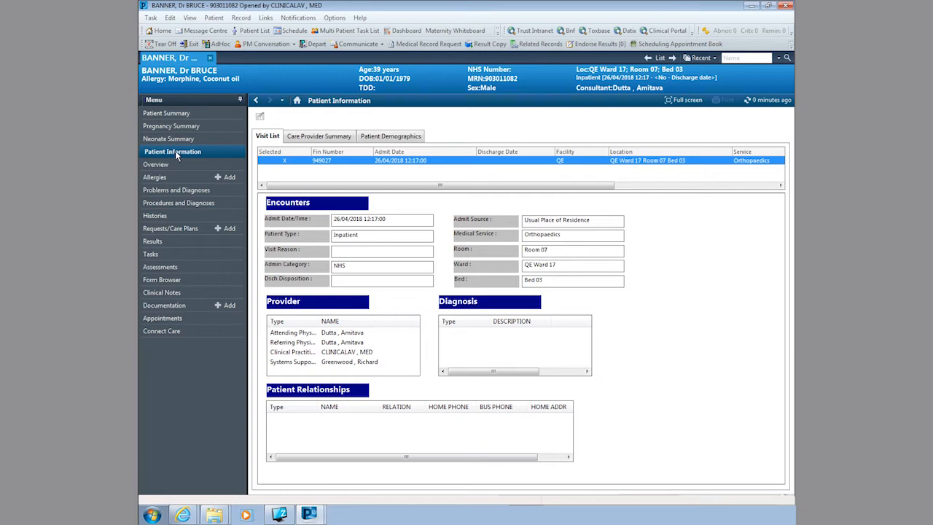
{"action": "left_click", "coordinate": [318, 136]}
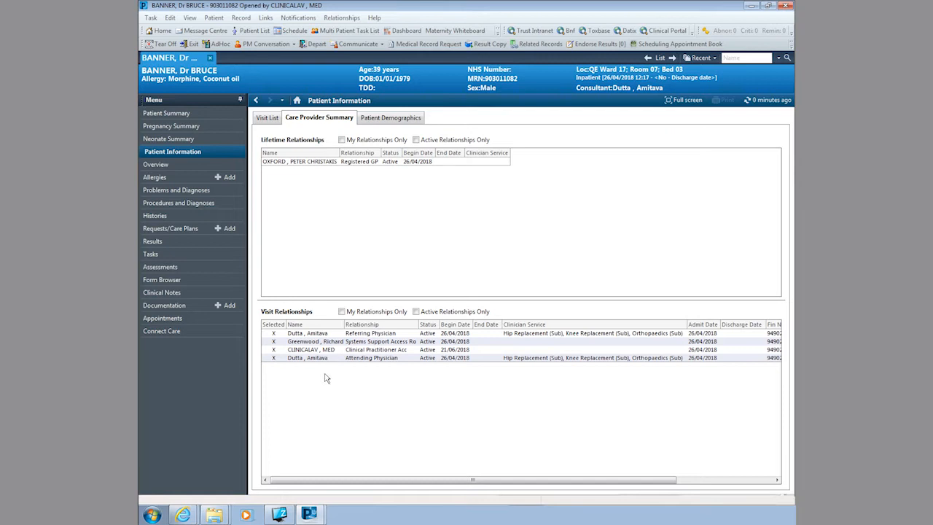
{"action": "left_click", "coordinate": [401, 120]}
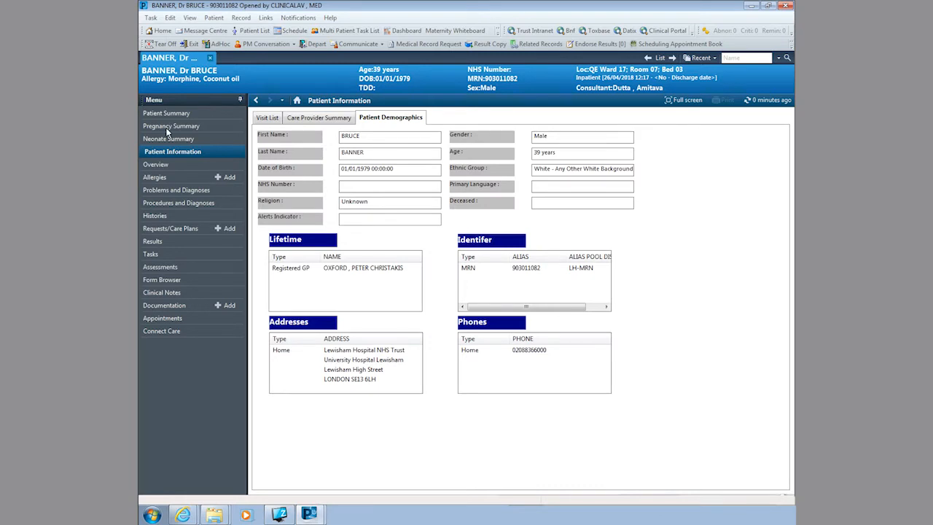
{"action": "left_click", "coordinate": [166, 177]}
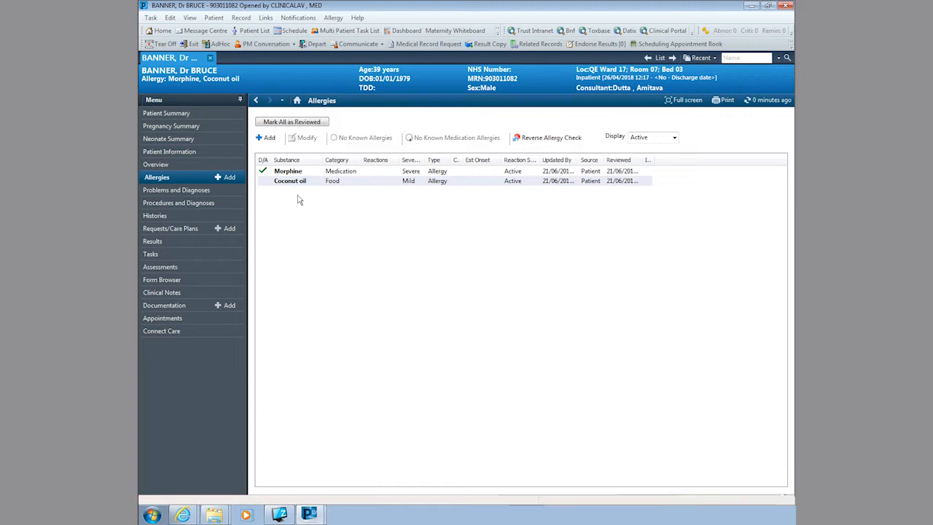
Step: Add a new allergy with Fish, from the Foods folder, as the substance
{"action": "left_click", "coordinate": [266, 138]}
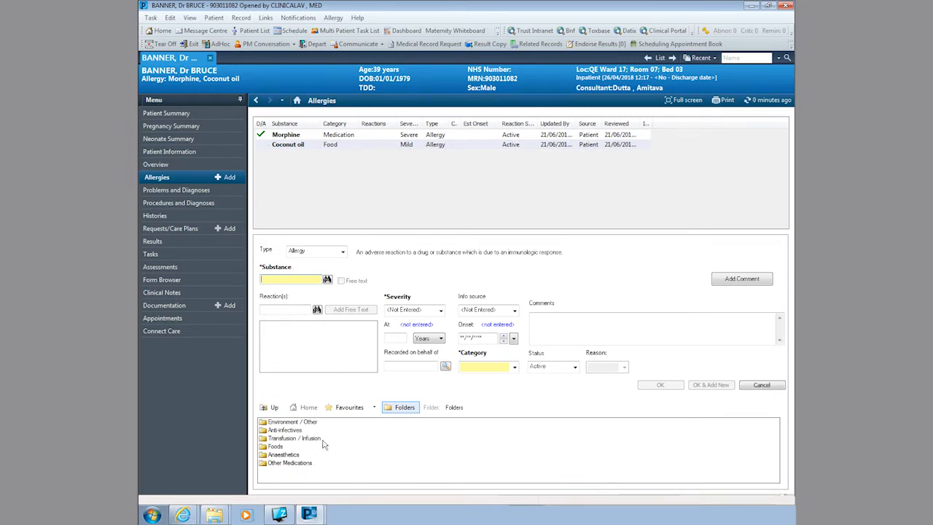
{"action": "double_click", "coordinate": [276, 446]}
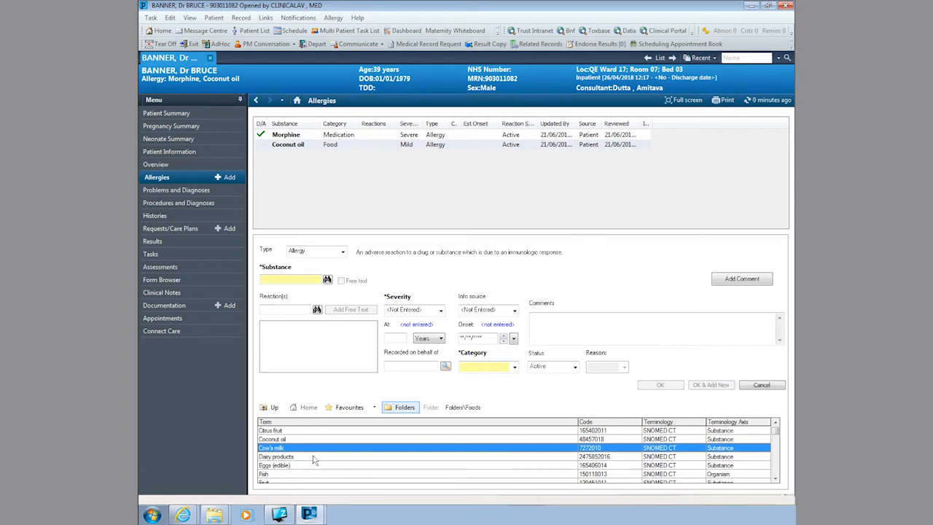
{"action": "double_click", "coordinate": [277, 474]}
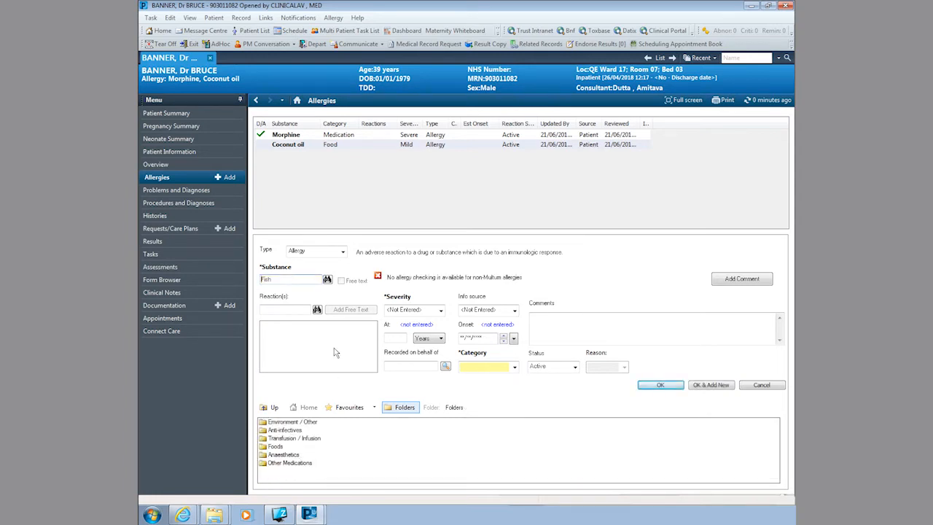
{"action": "left_click", "coordinate": [284, 279]}
{"action": "left_click", "coordinate": [271, 309]}
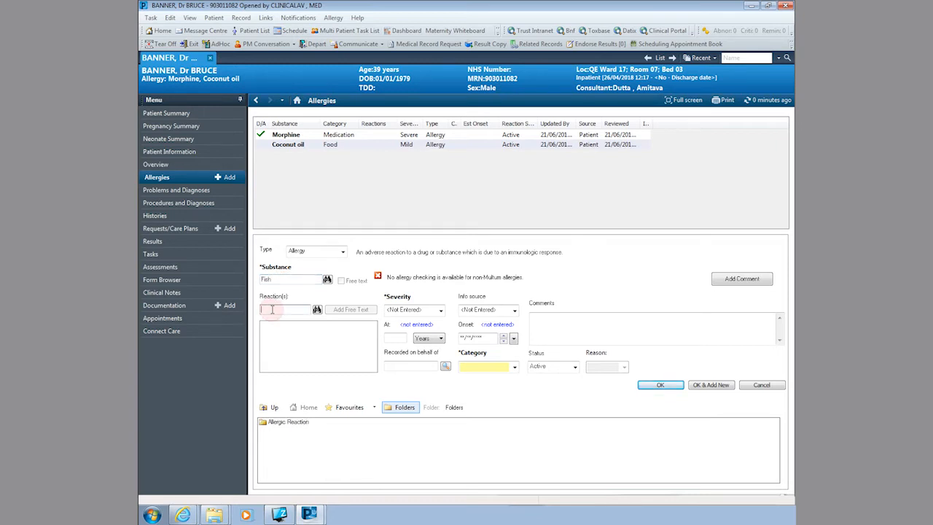
Step: Give the fish allergy the reactions Shortness of breath and Sinusitis, removing Sneezing
{"action": "double_click", "coordinate": [264, 423]}
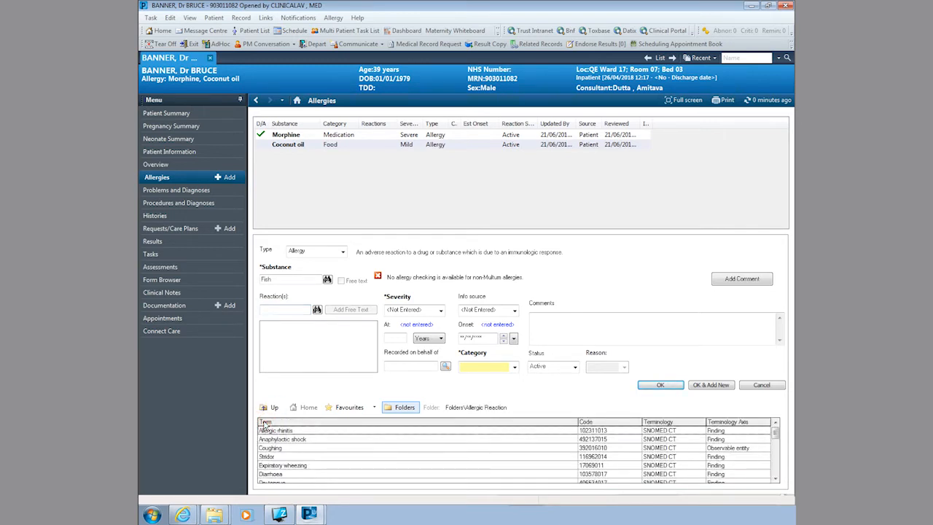
{"action": "scroll", "coordinate": [319, 453], "scroll_direction": "down", "scroll_amount": 2}
{"action": "scroll", "coordinate": [319, 449], "scroll_direction": "down", "scroll_amount": 1}
{"action": "double_click", "coordinate": [291, 456]}
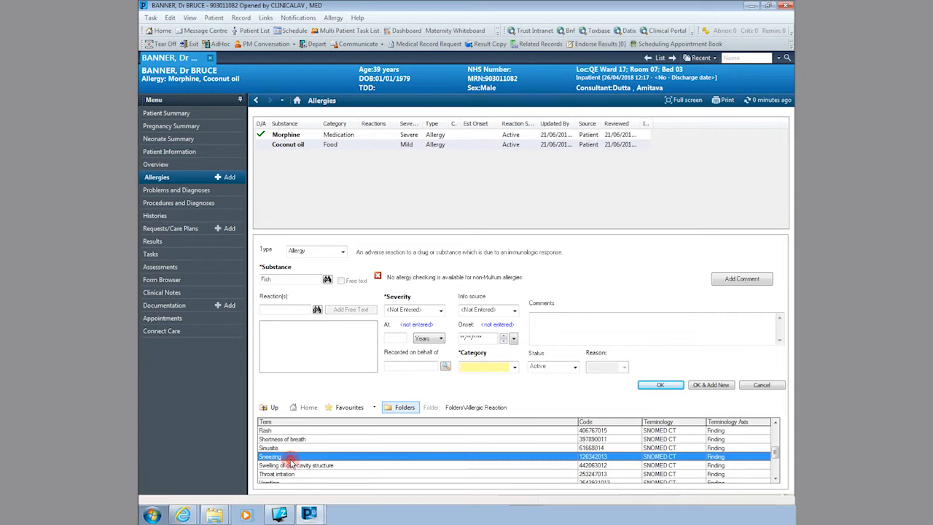
{"action": "left_click", "coordinate": [288, 448]}
{"action": "double_click", "coordinate": [287, 448]}
{"action": "double_click", "coordinate": [291, 439]}
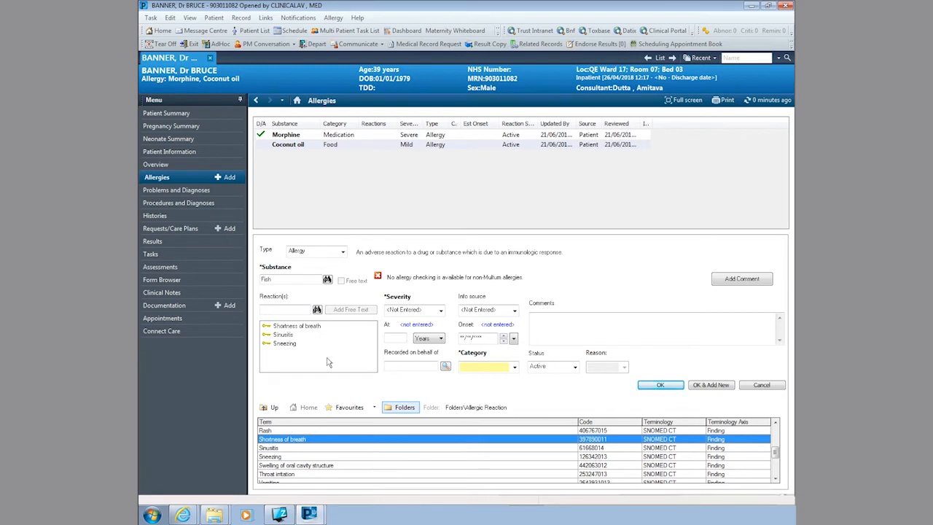
{"action": "left_click", "coordinate": [285, 345]}
{"action": "right_click", "coordinate": [286, 347]}
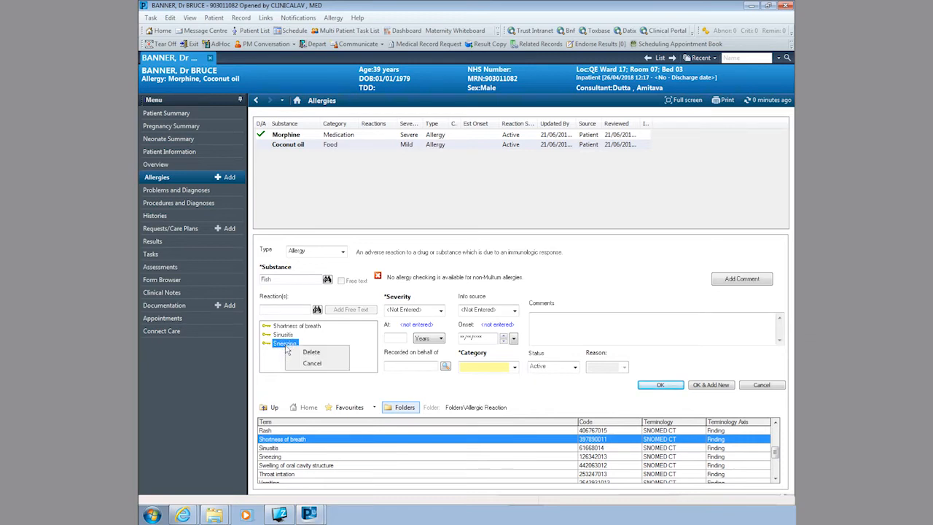
{"action": "left_click", "coordinate": [311, 352]}
Step: Set severity Mild, information source Patient and category Food, then save the Fish allergy
{"action": "left_click", "coordinate": [440, 311]}
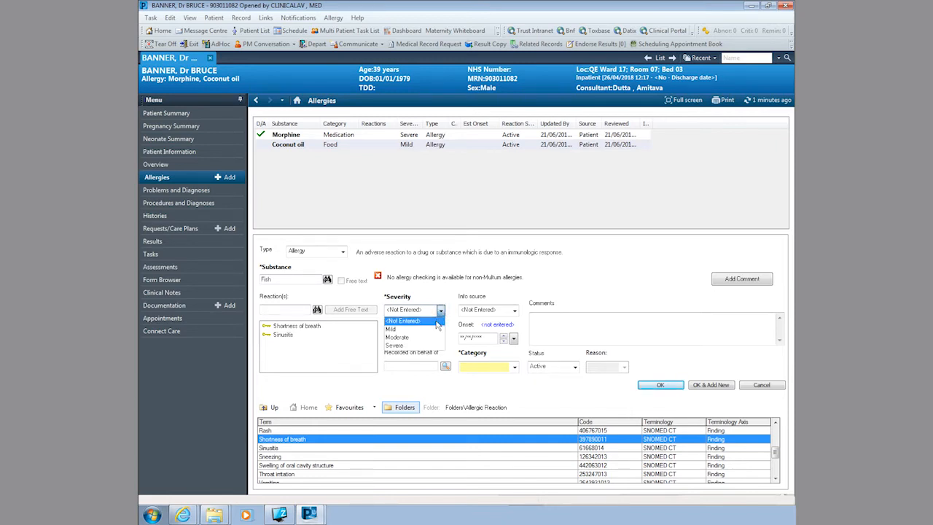
{"action": "left_click", "coordinate": [434, 330]}
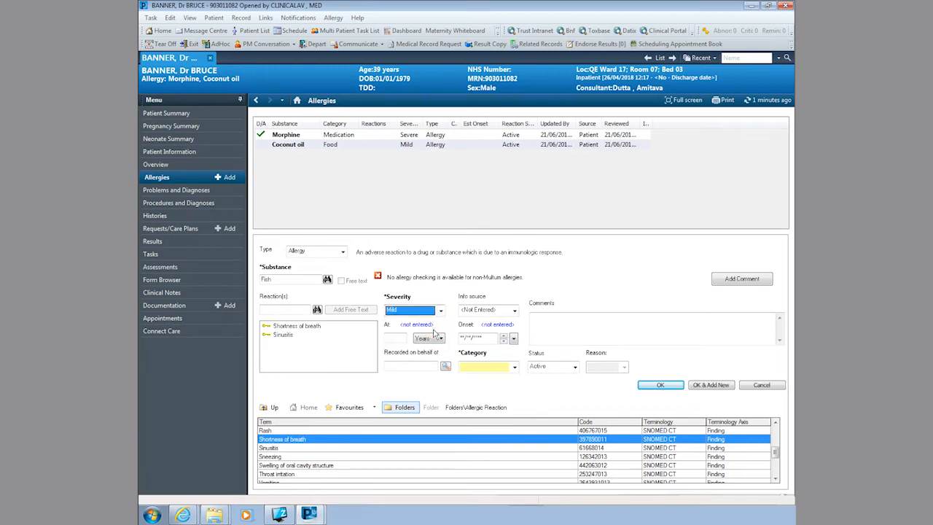
{"action": "left_click", "coordinate": [515, 312]}
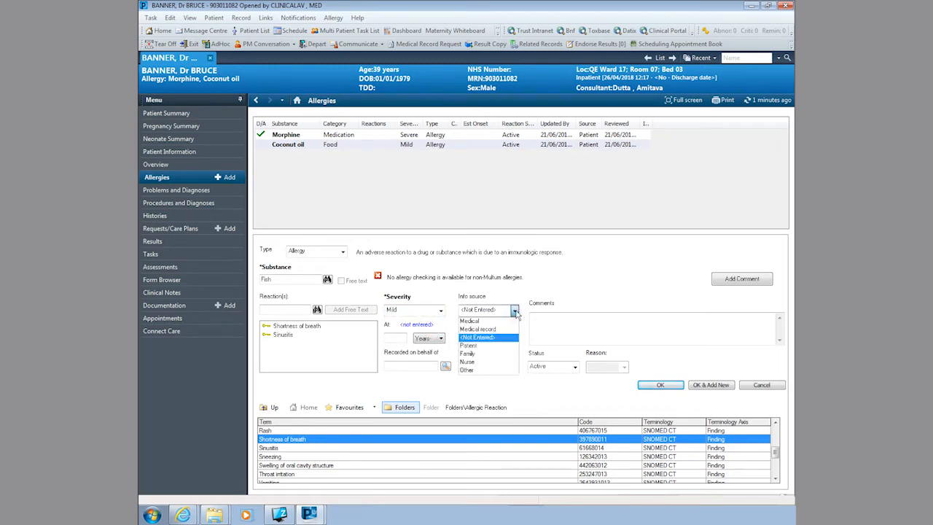
{"action": "left_click", "coordinate": [498, 347]}
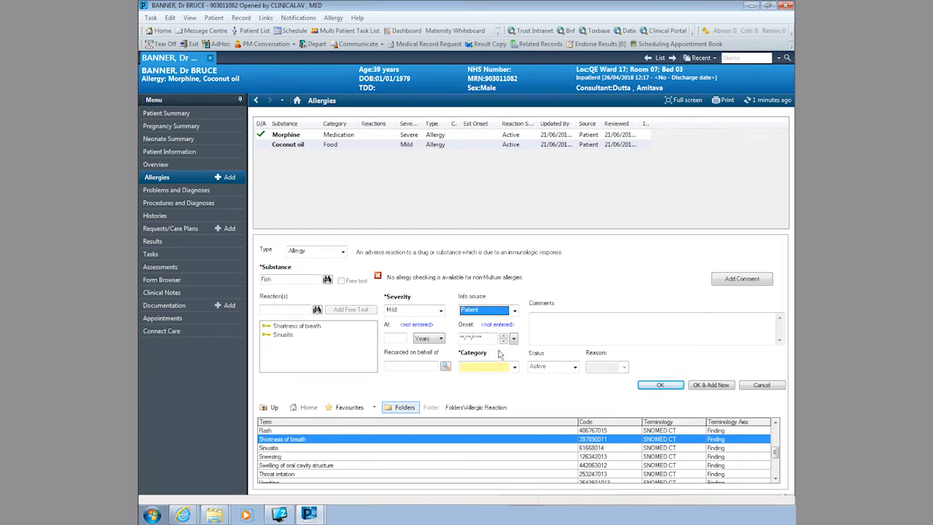
{"action": "left_click", "coordinate": [514, 369]}
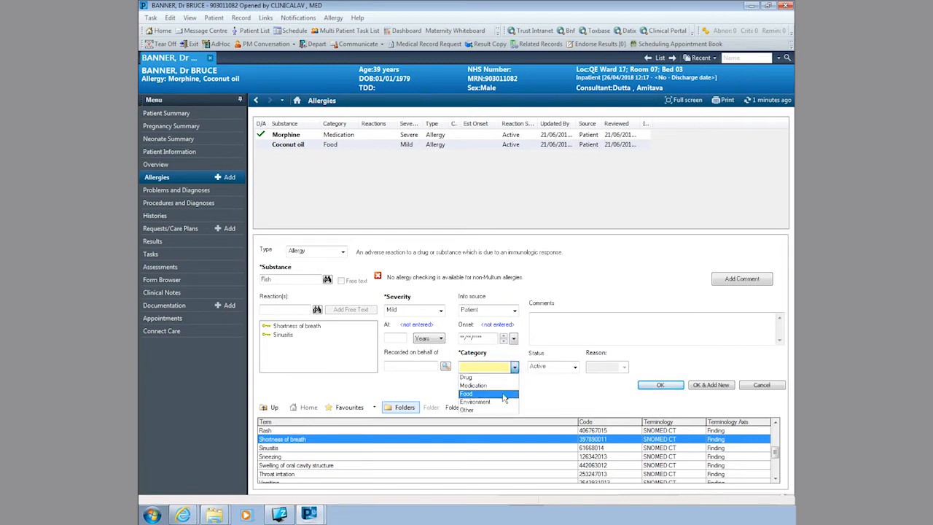
{"action": "left_click", "coordinate": [502, 397]}
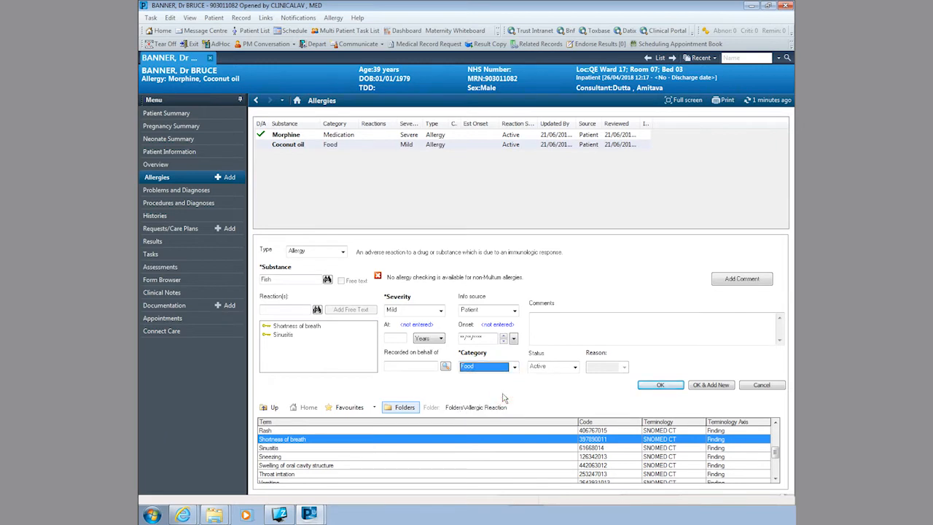
{"action": "left_click", "coordinate": [659, 386]}
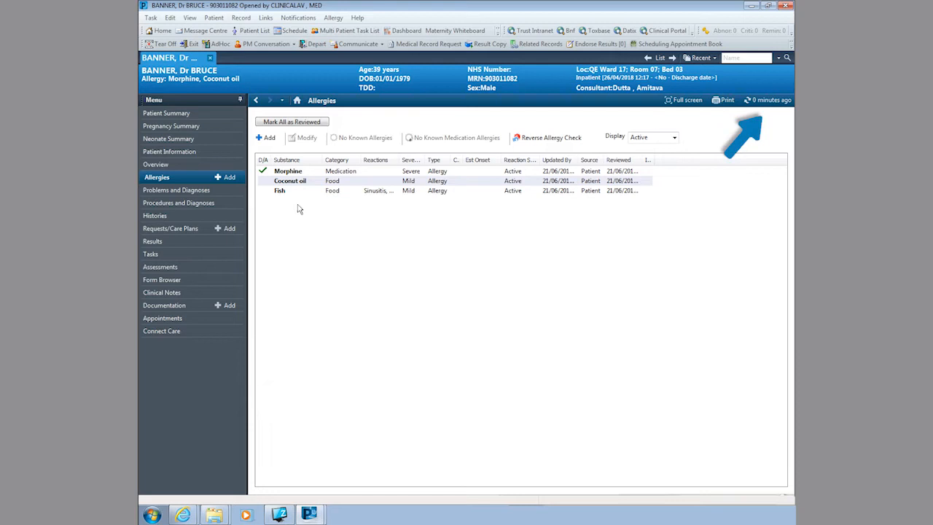
Step: Refresh the Allergies page so the banner lists Morphine, Coconut oil, Fish
{"action": "left_click", "coordinate": [758, 102]}
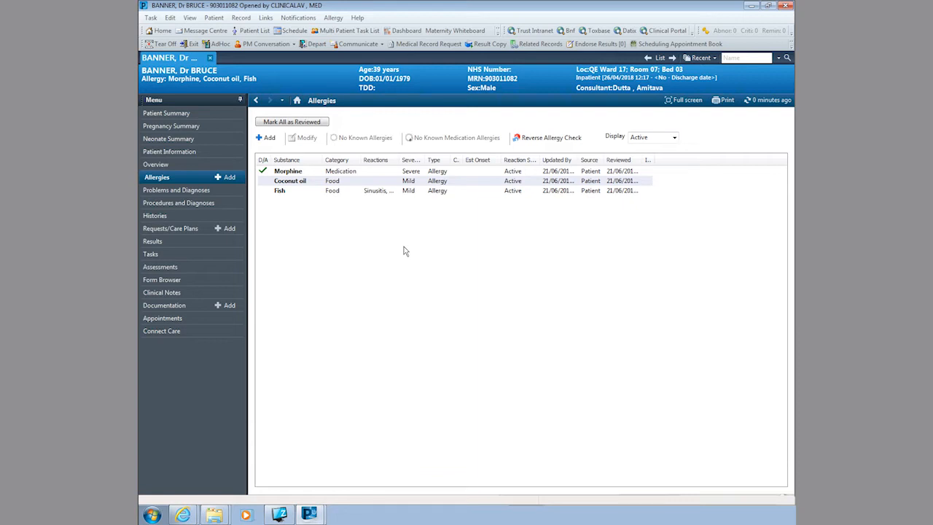
Step: Cancel the Coconut oil allergy with reason Error, then refresh the chart
{"action": "left_click", "coordinate": [348, 181]}
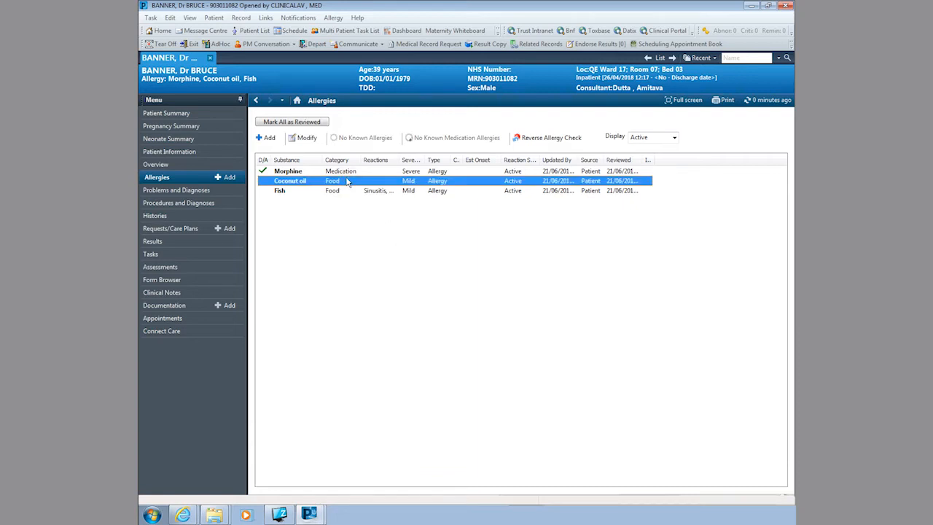
{"action": "right_click", "coordinate": [347, 181]}
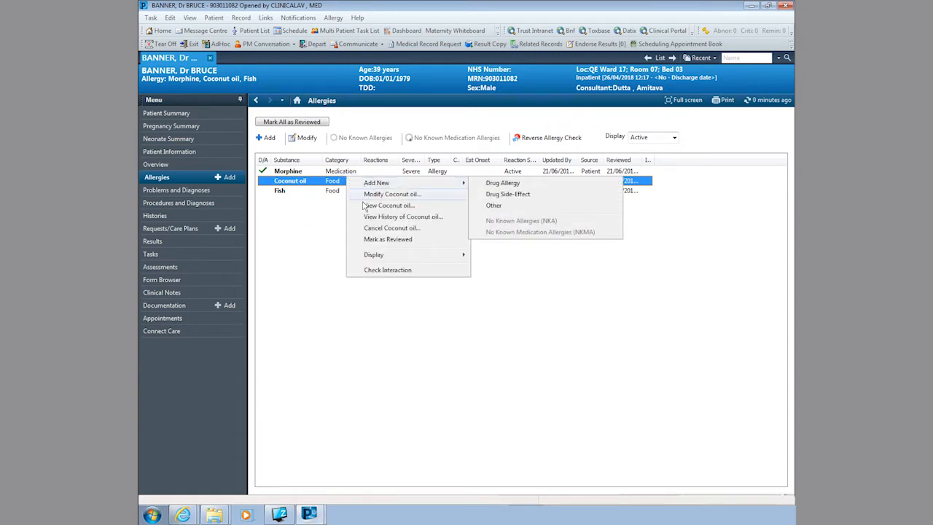
{"action": "left_click", "coordinate": [400, 228]}
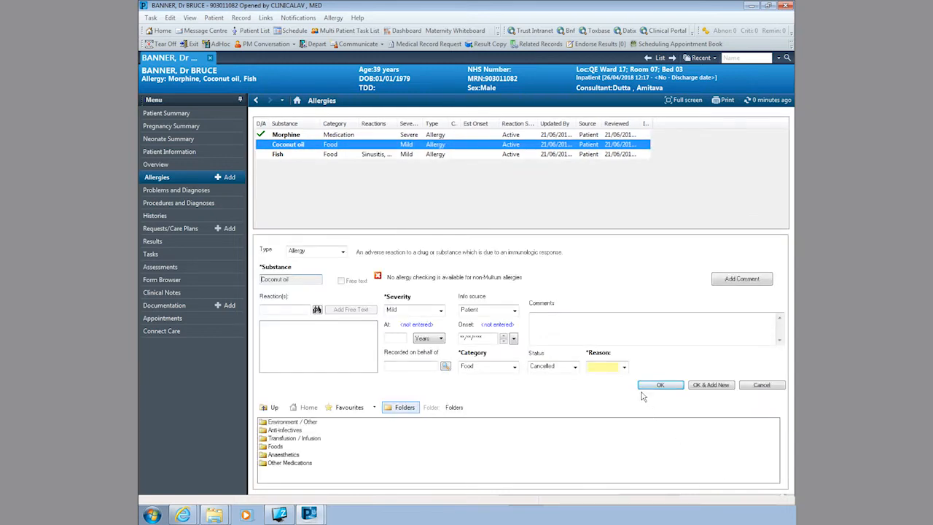
{"action": "left_click", "coordinate": [625, 368]}
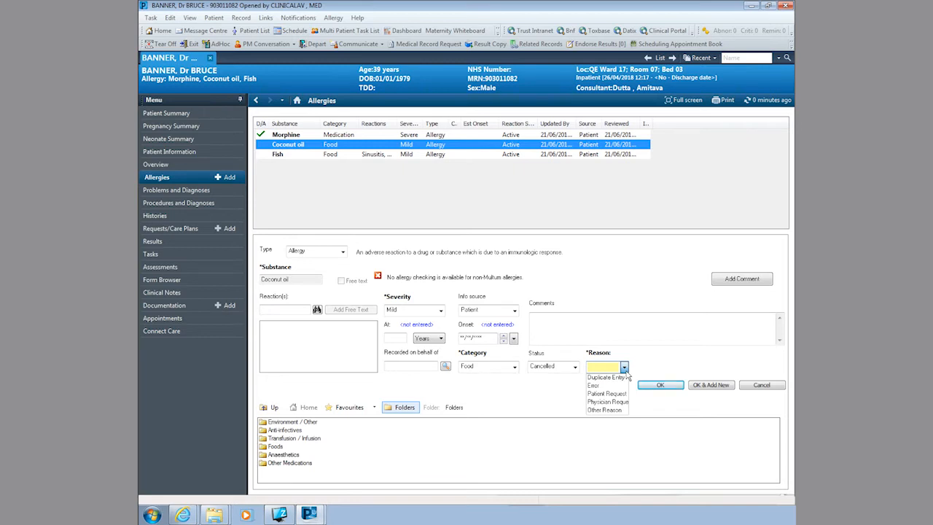
{"action": "left_click", "coordinate": [604, 385]}
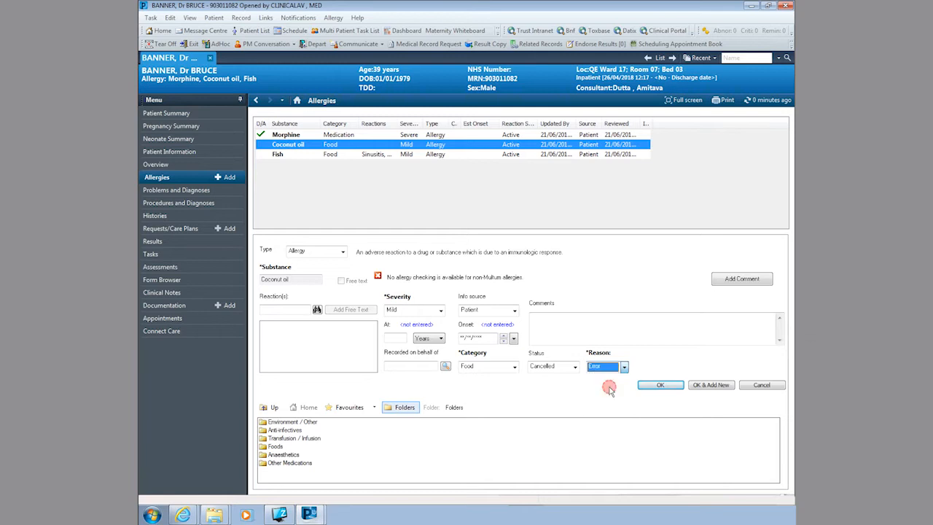
{"action": "left_click", "coordinate": [660, 385]}
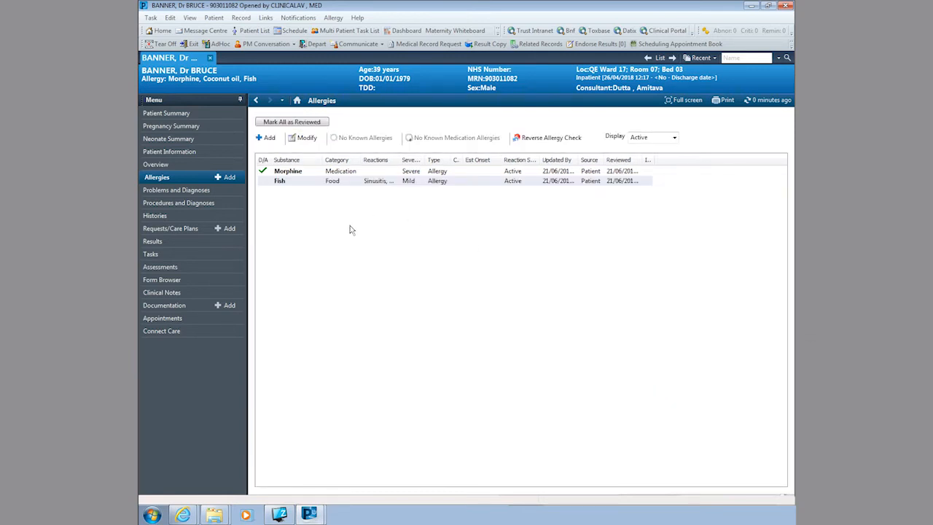
{"action": "left_click", "coordinate": [773, 100]}
Step: Set allergy Display to All to see the cancelled Coconut oil entry, then go to Problems and Diagnoses
{"action": "left_click", "coordinate": [673, 137]}
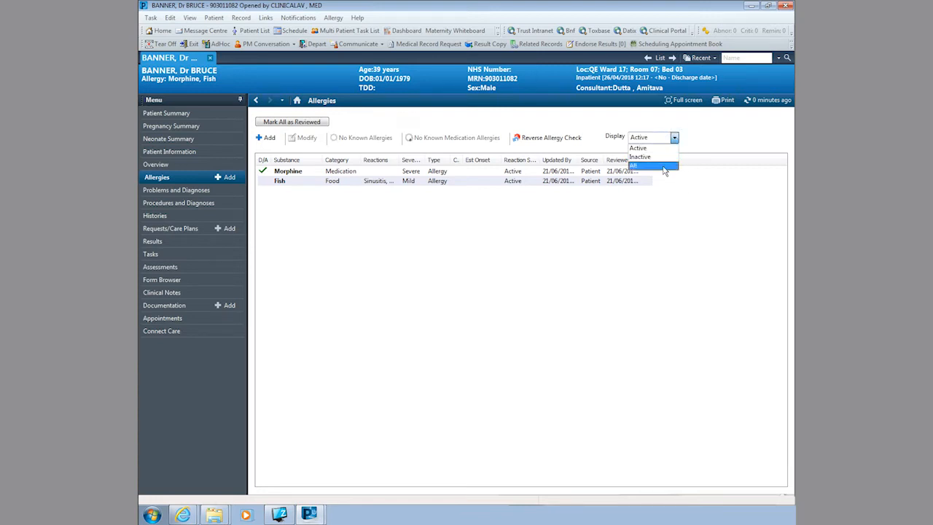
{"action": "left_click", "coordinate": [664, 166]}
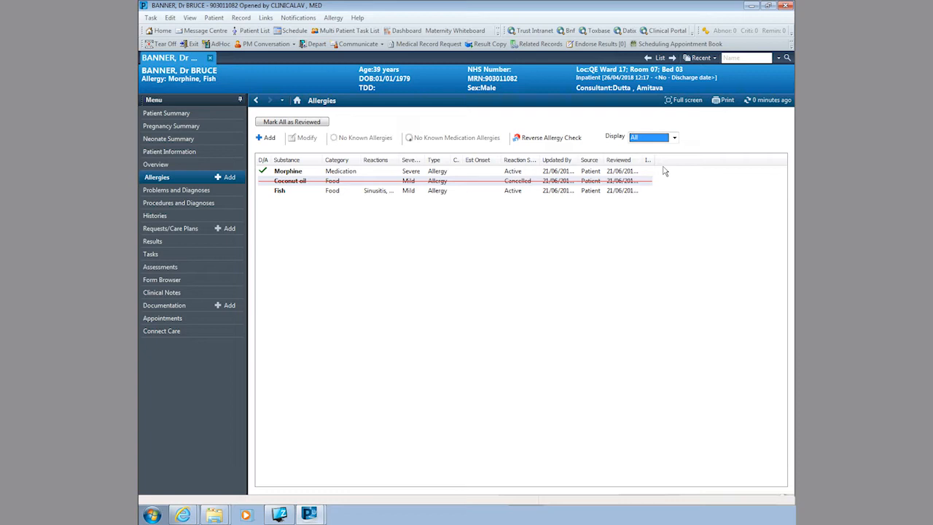
{"action": "left_click", "coordinate": [180, 191]}
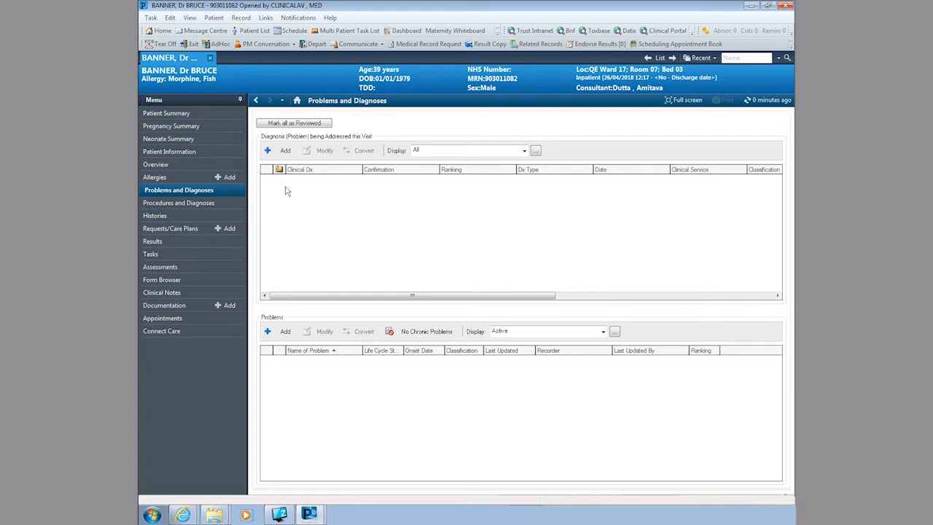
Step: Search diagnoses for 'abdo' and select Acute abdomen
{"action": "left_click", "coordinate": [284, 151]}
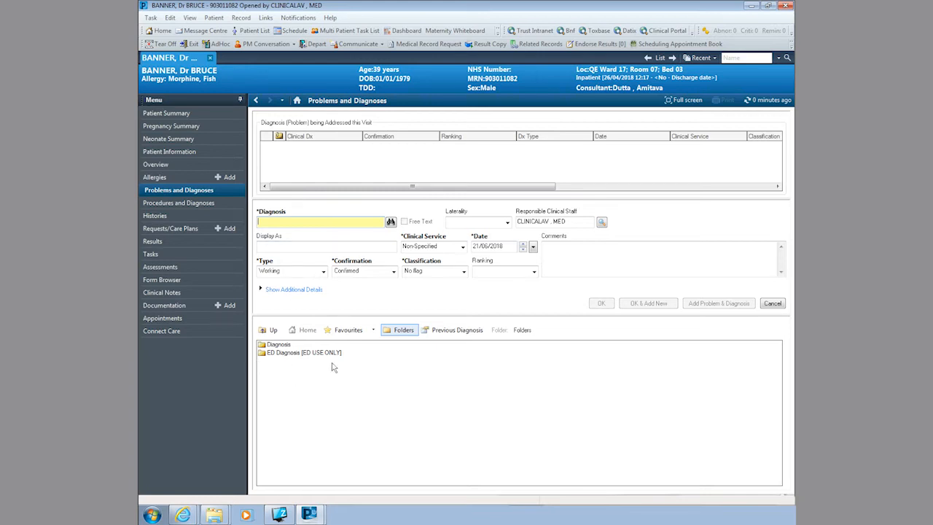
{"action": "type", "text": "abdo"}
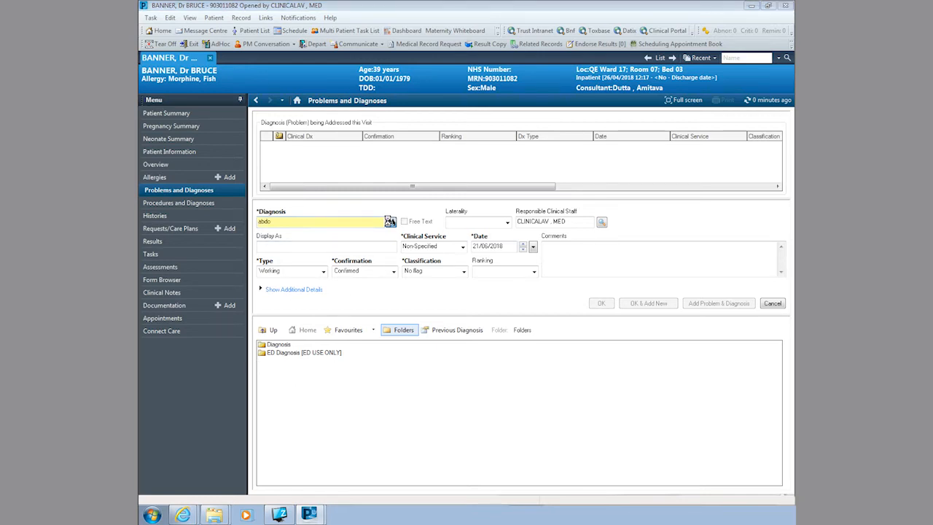
{"action": "left_click", "coordinate": [390, 221]}
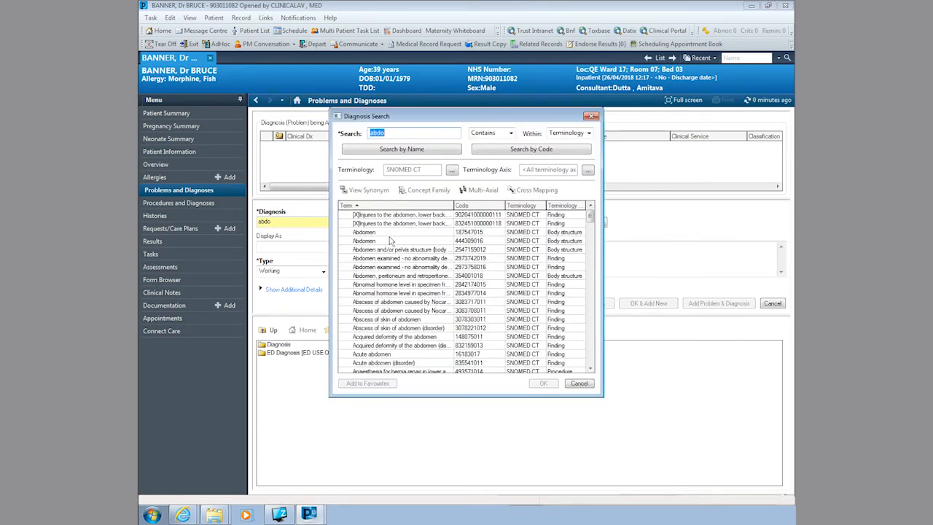
{"action": "left_click_drag", "start_coordinate": [603, 210], "coordinate": [650, 209]}
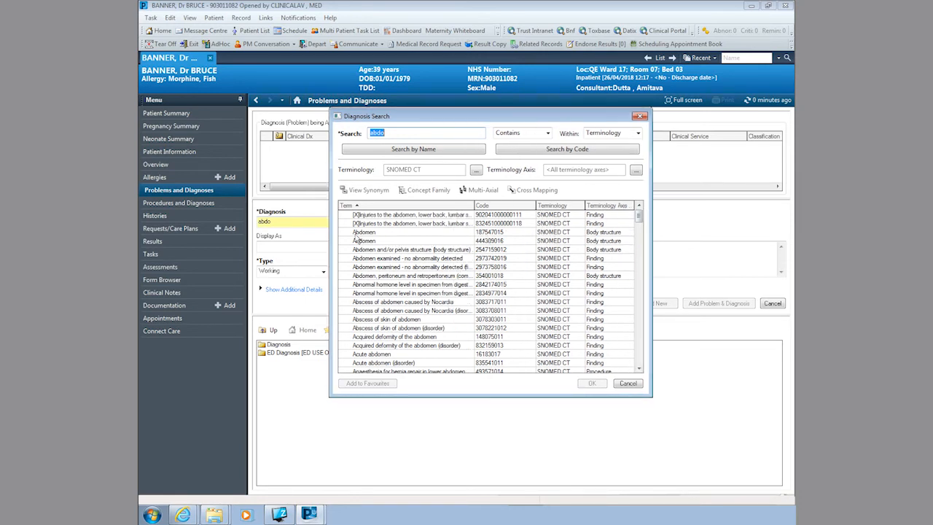
{"action": "left_click", "coordinate": [371, 355]}
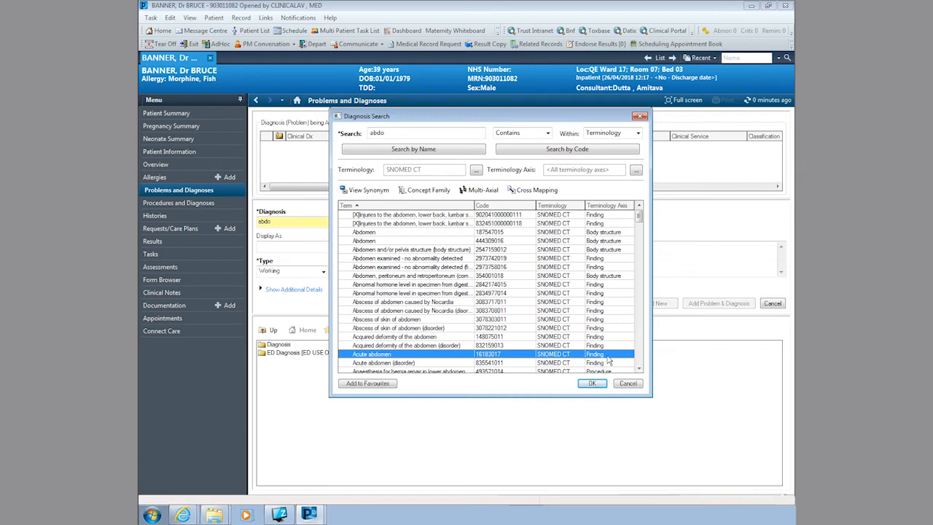
{"action": "left_click", "coordinate": [591, 383]}
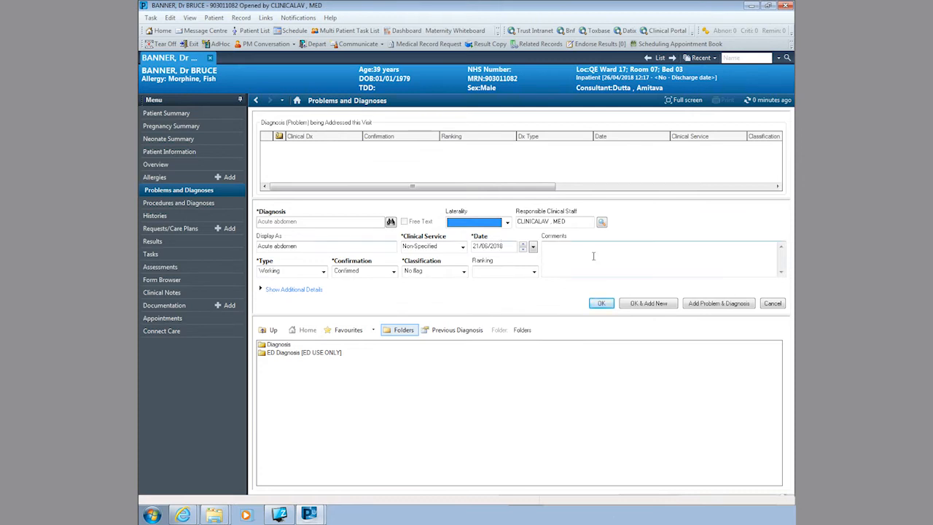
Step: Set laterality to Right, keep Working type, and save the diagnosis
{"action": "left_click", "coordinate": [508, 223]}
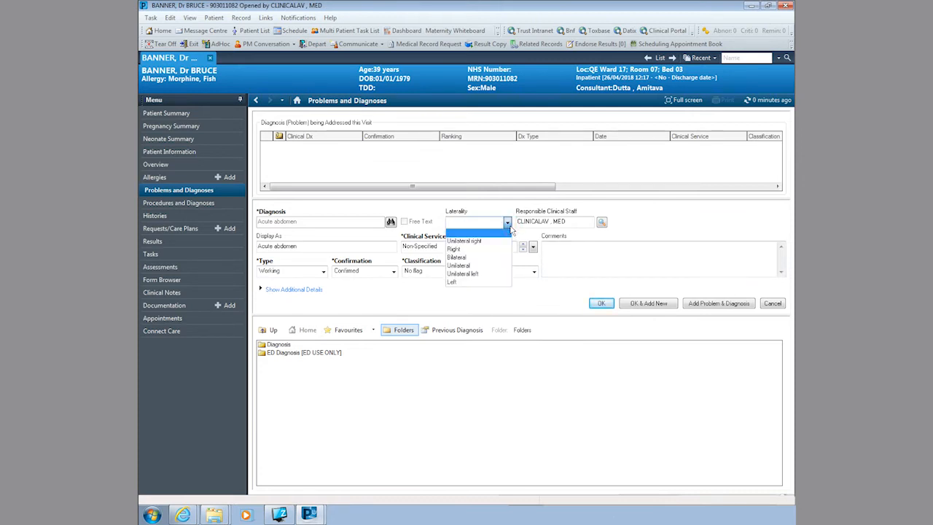
{"action": "left_click", "coordinate": [461, 249]}
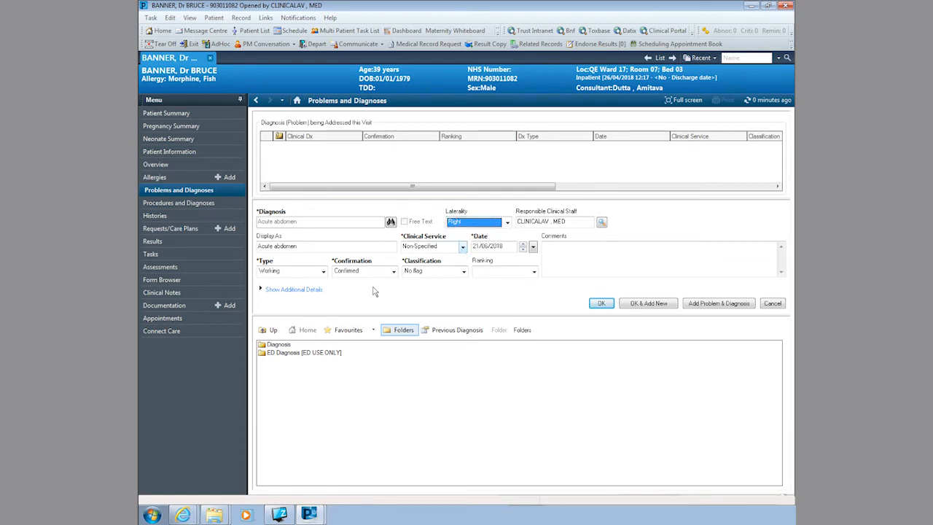
{"action": "left_click", "coordinate": [314, 275]}
{"action": "left_click", "coordinate": [314, 275]}
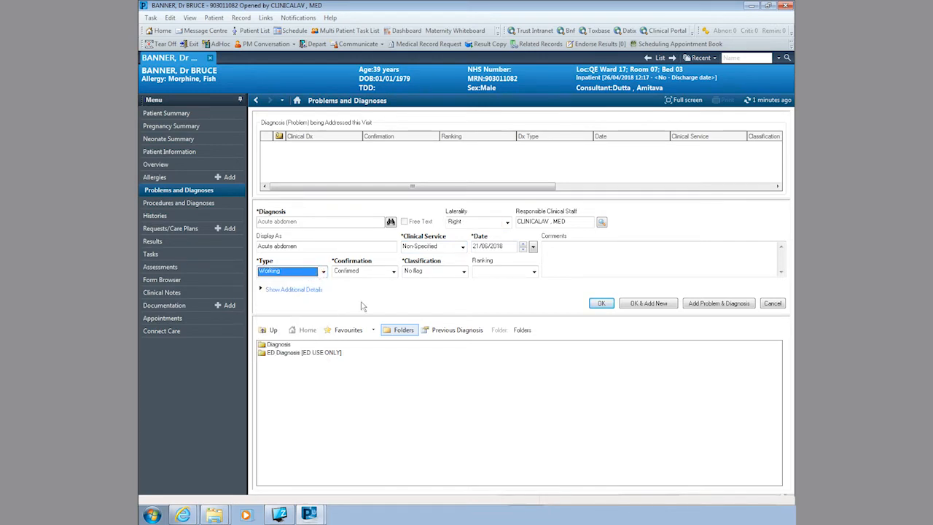
{"action": "left_click", "coordinate": [602, 303]}
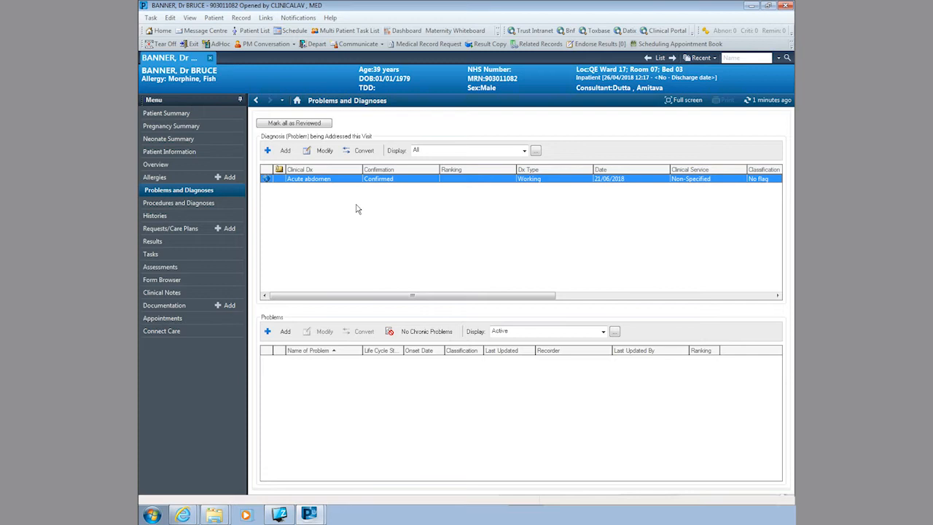
Step: Add MRSA from Alerts > Infection Risk as a patient problem
{"action": "left_click", "coordinate": [281, 331]}
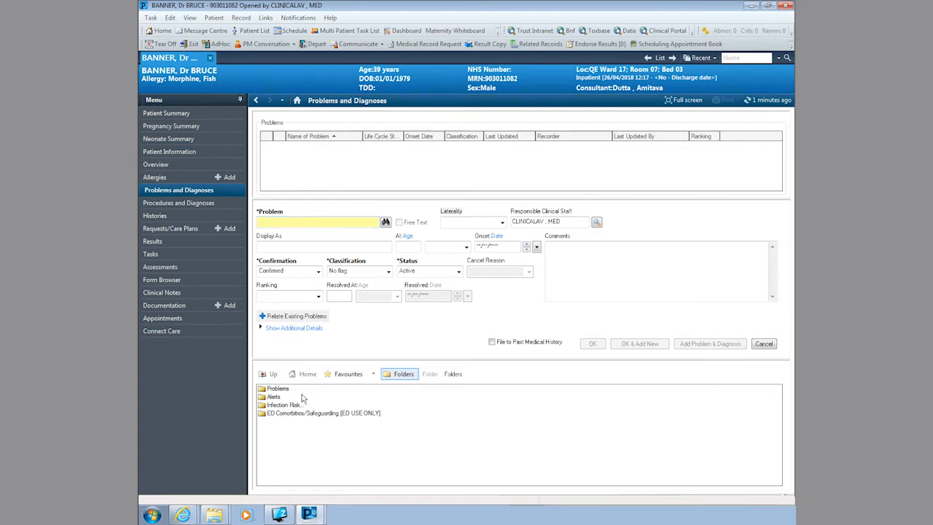
{"action": "double_click", "coordinate": [271, 397]}
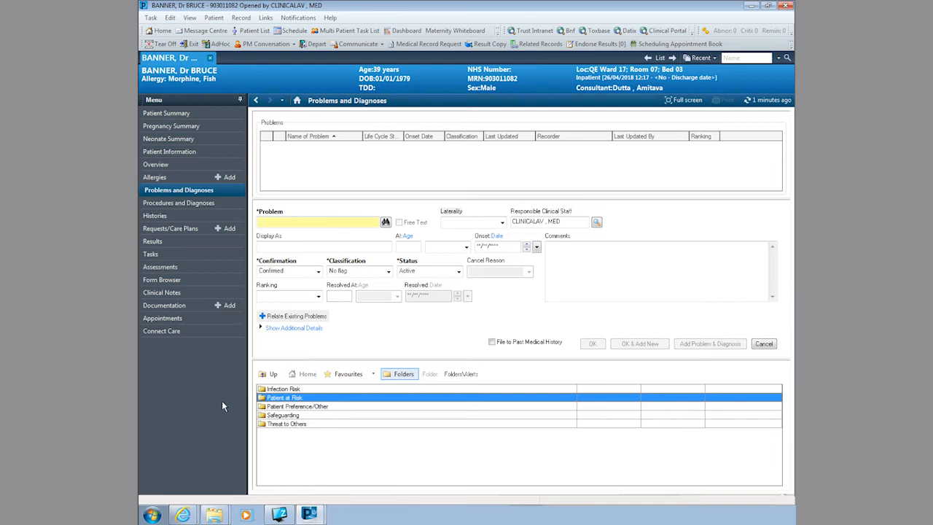
{"action": "double_click", "coordinate": [330, 389]}
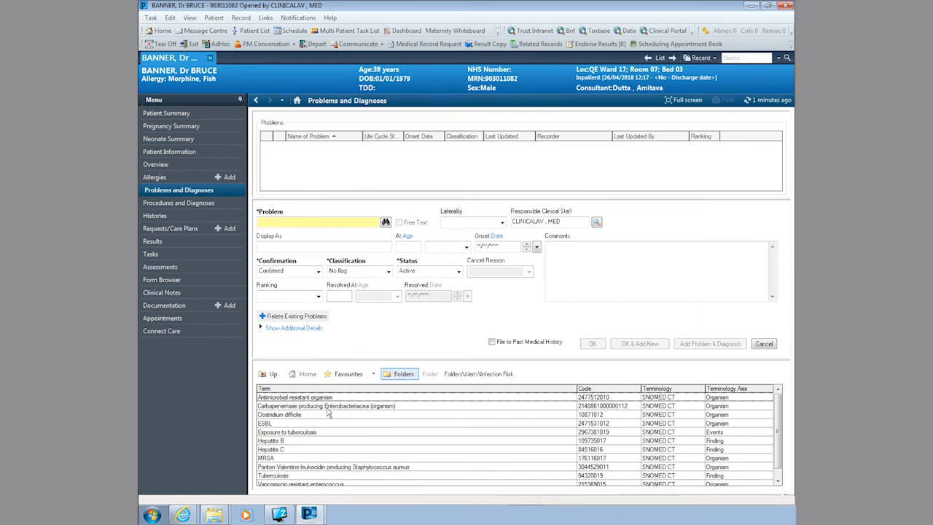
{"action": "left_click", "coordinate": [279, 457]}
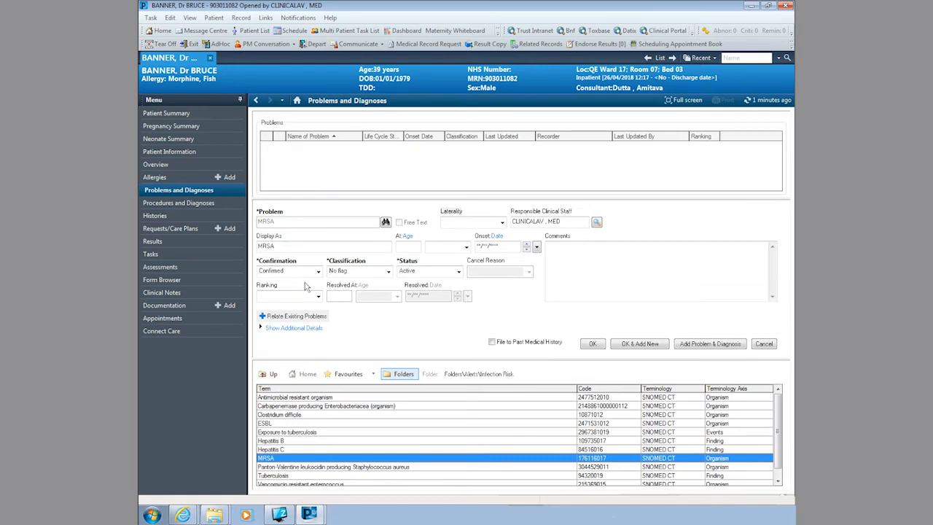
{"action": "left_click", "coordinate": [592, 343]}
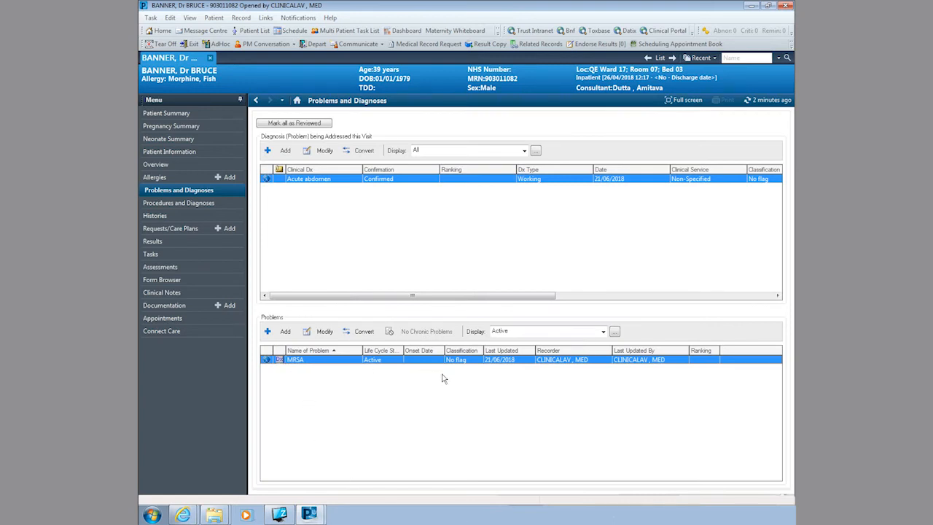
Step: On Procedures and Diagnoses, search 'app' and select Appendectomy (procedure)
{"action": "left_click", "coordinate": [201, 204]}
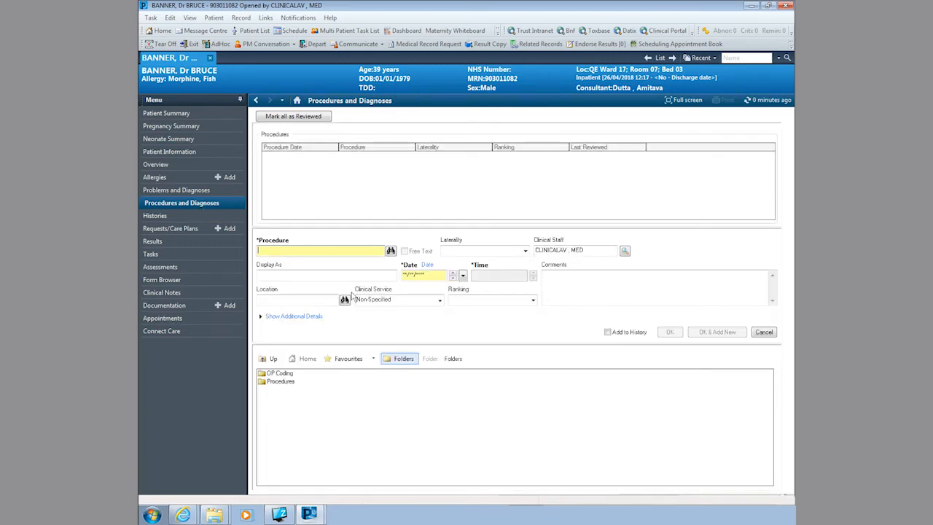
{"action": "type", "text": "app"}
{"action": "left_click", "coordinate": [391, 250]}
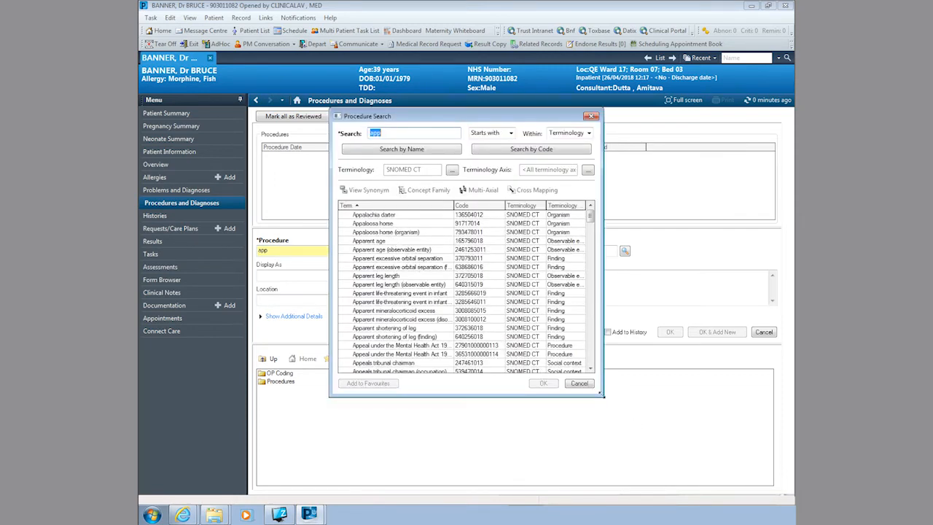
{"action": "left_click", "coordinate": [427, 218]}
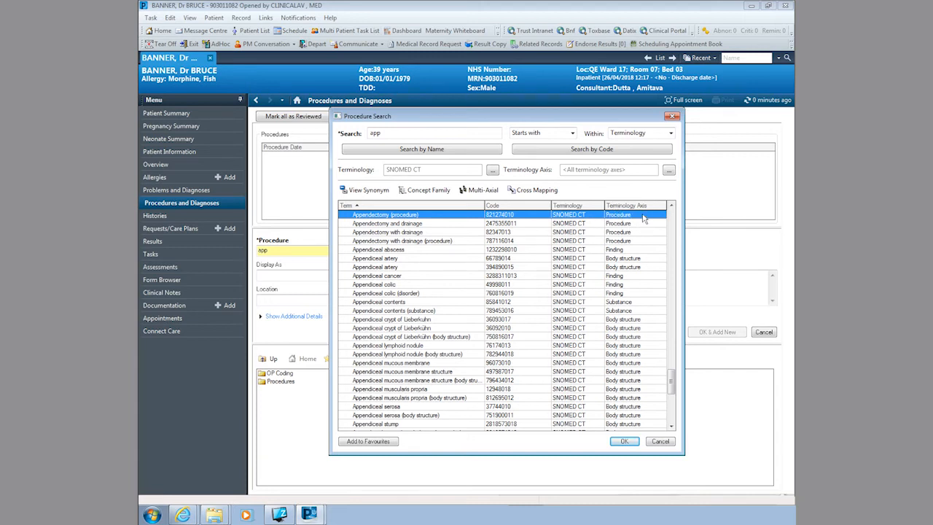
{"action": "left_click", "coordinate": [624, 442]}
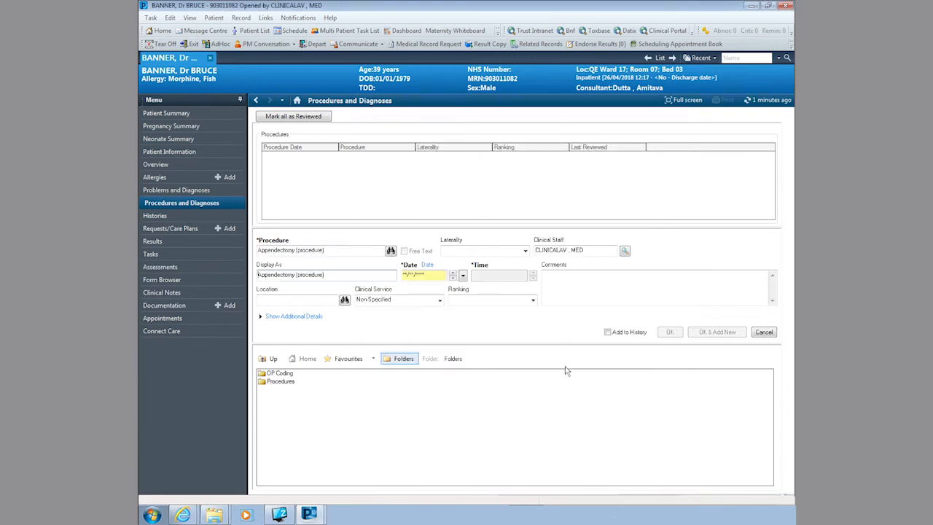
Step: Date the procedure today (21/06/2018) at 1200 and save it
{"action": "left_click", "coordinate": [412, 275]}
{"action": "key", "text": "t"}
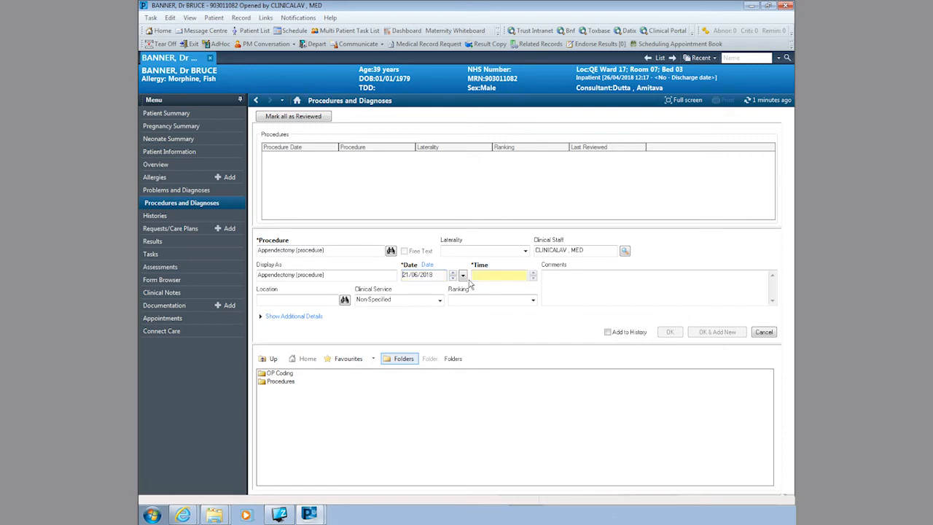
{"action": "left_click", "coordinate": [490, 277]}
{"action": "type", "text": "1200"}
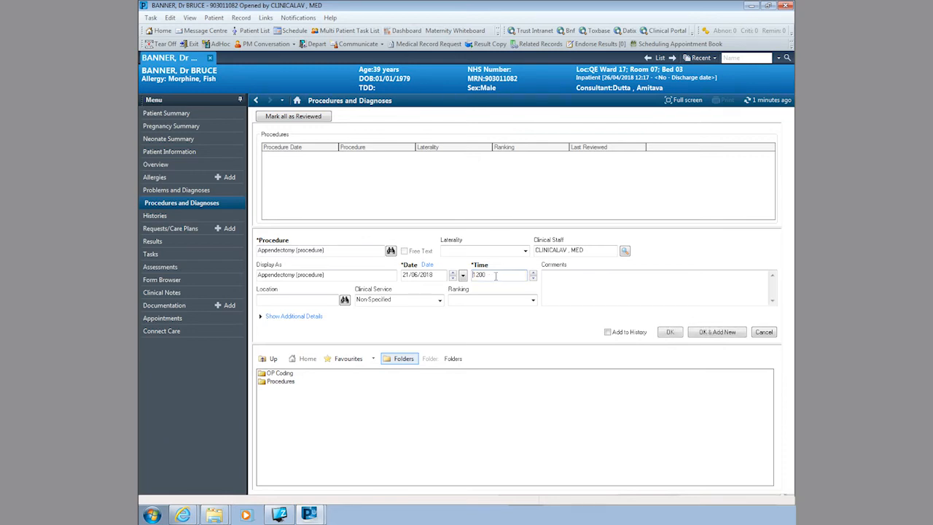
{"action": "left_click", "coordinate": [670, 333]}
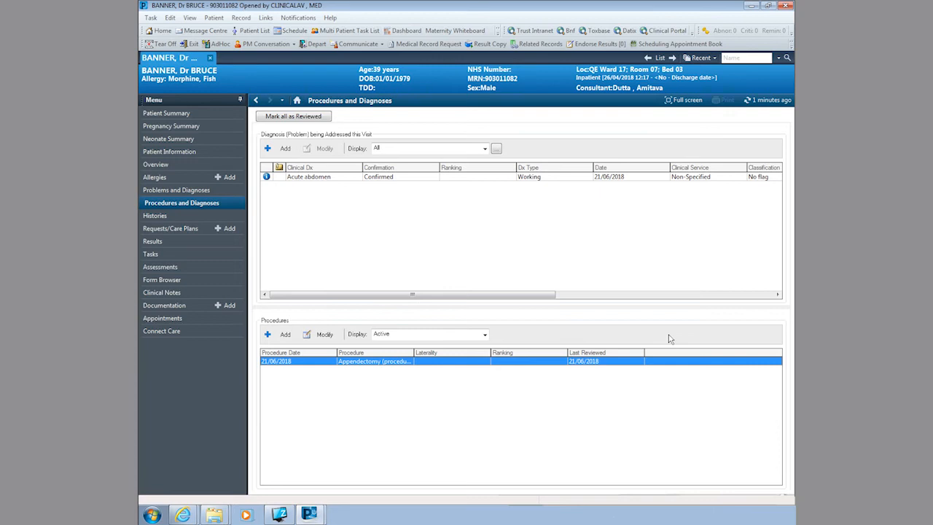
Step: Review the Procedure, Family and Pregnancy histories, then start adding orders from Requests/Care Plans
{"action": "left_click", "coordinate": [183, 216]}
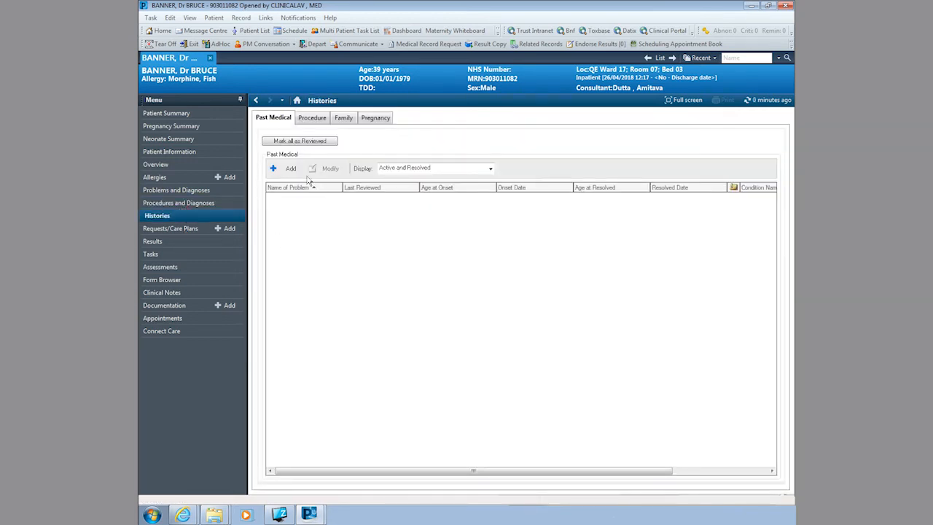
{"action": "left_click", "coordinate": [307, 121]}
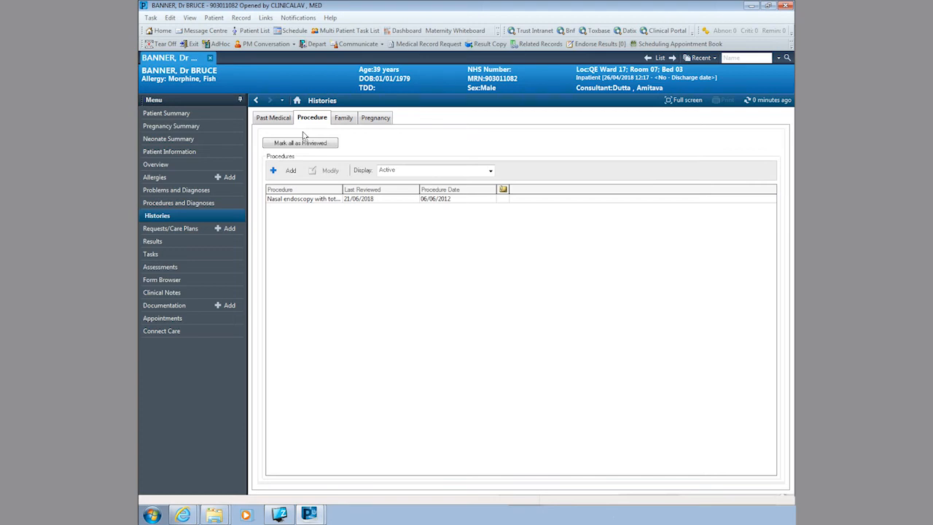
{"action": "left_click", "coordinate": [350, 122]}
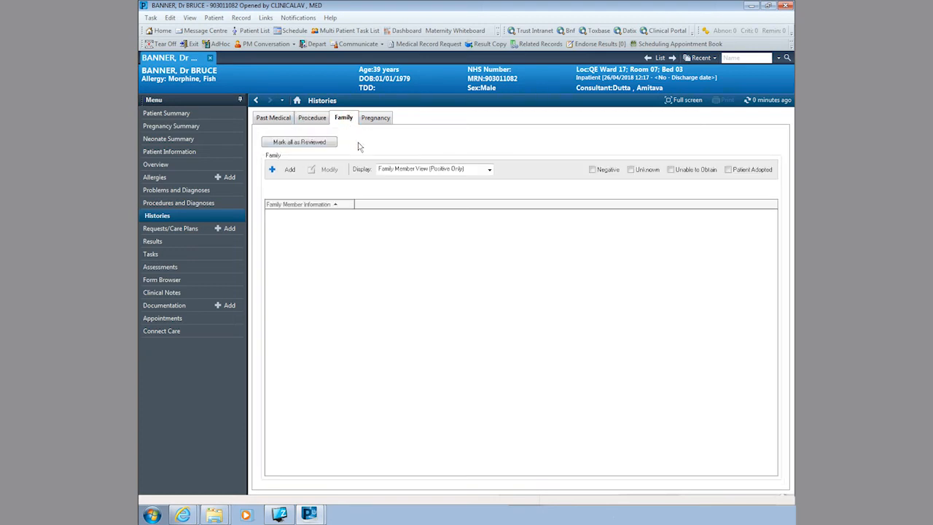
{"action": "left_click", "coordinate": [377, 124]}
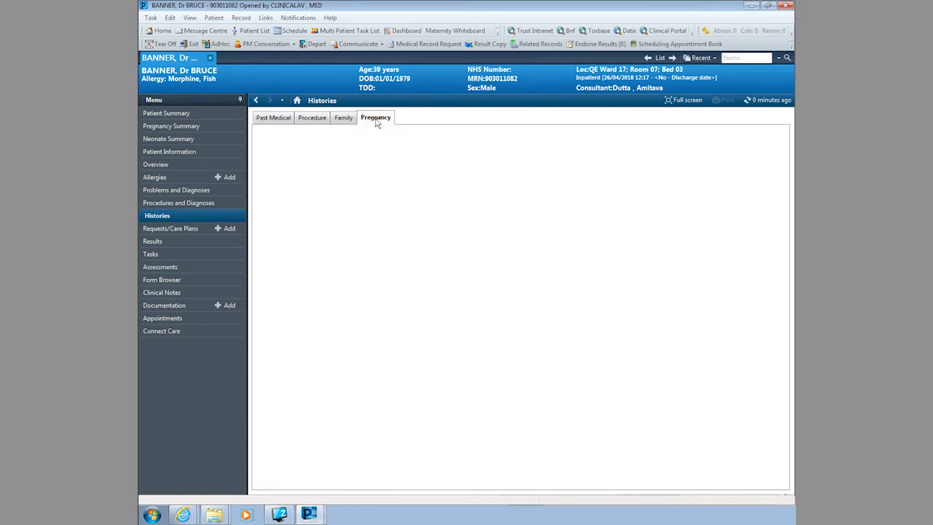
{"action": "left_click", "coordinate": [187, 229]}
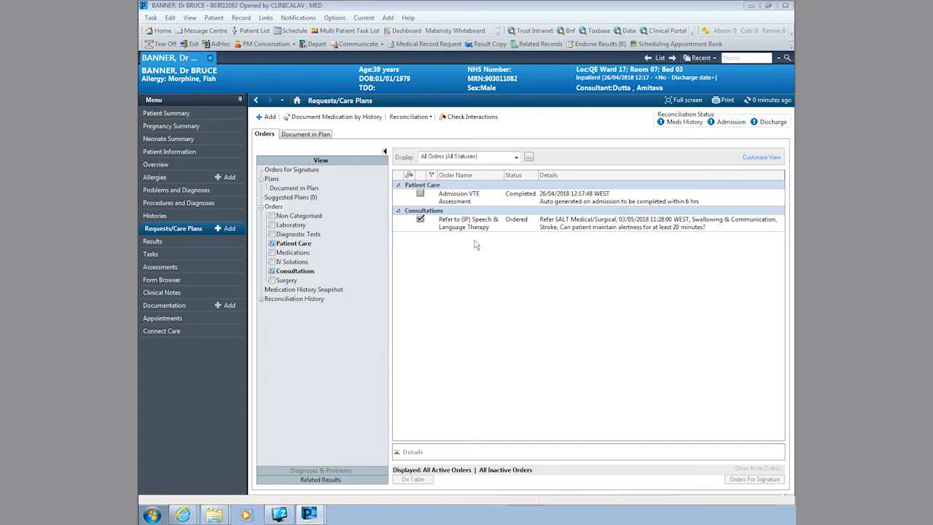
{"action": "left_click", "coordinate": [266, 118]}
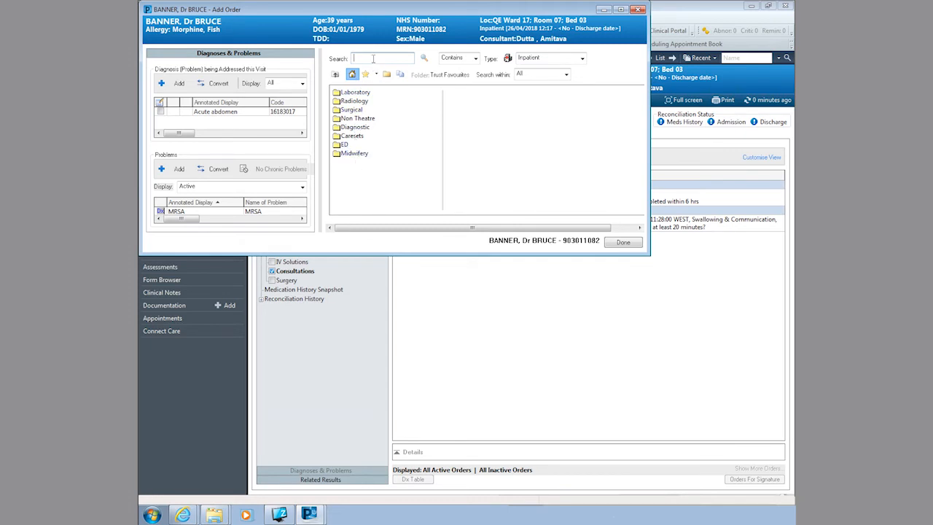
Step: Add Full blood count, Liver function screen and Urea and electrolytes orders via fbc, lft, u&e
{"action": "type", "text": "fbc"}
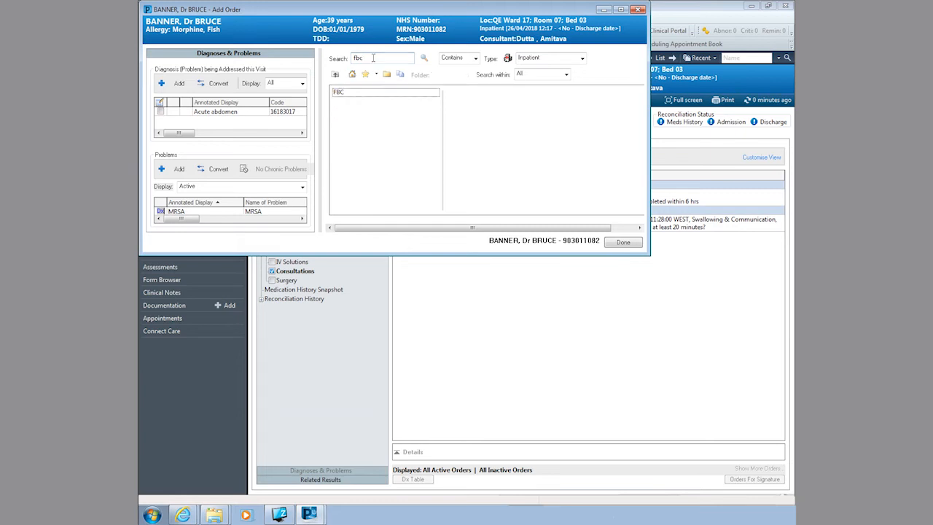
{"action": "left_click", "coordinate": [337, 93]}
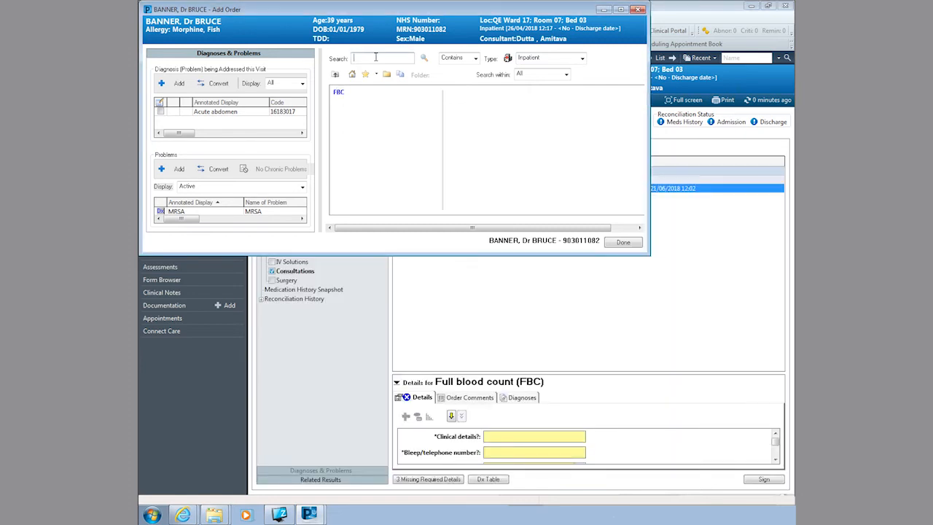
{"action": "type", "text": "lft"}
{"action": "left_click", "coordinate": [348, 92]}
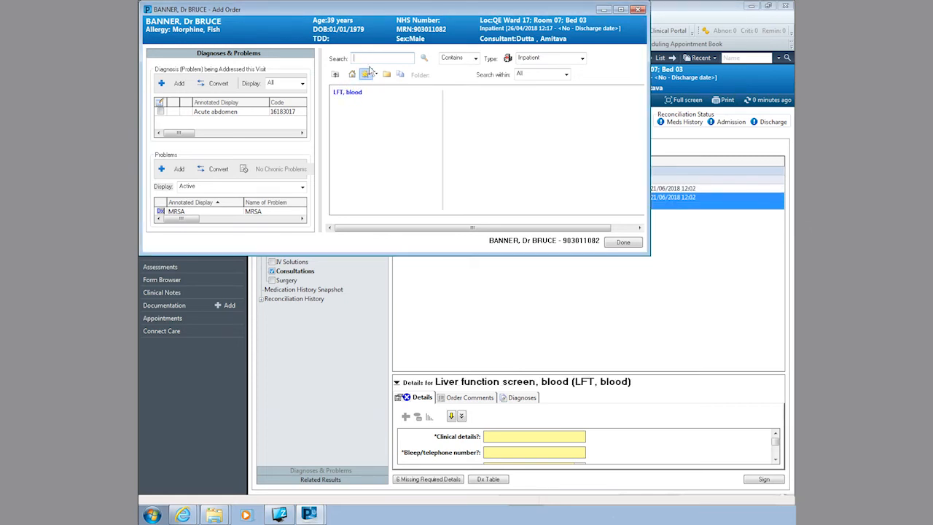
{"action": "type", "text": "u&e"}
{"action": "left_click", "coordinate": [342, 93]}
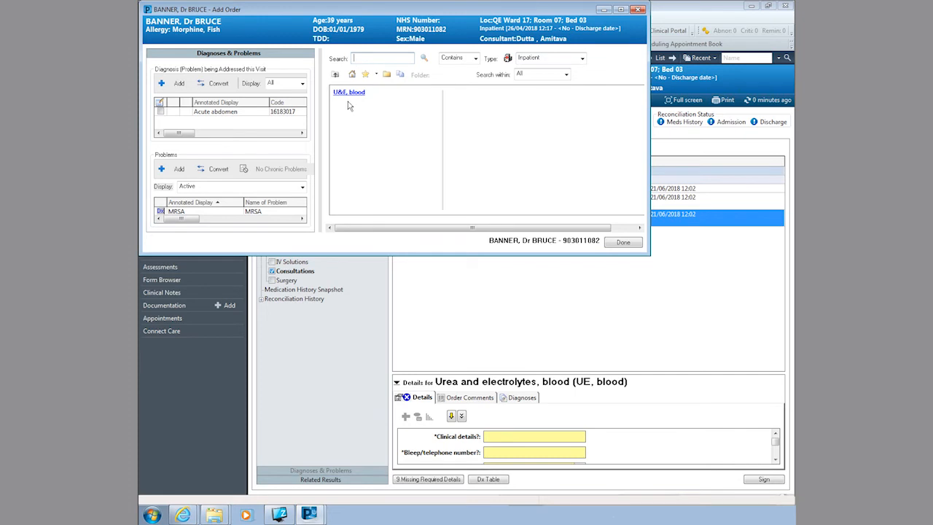
{"action": "left_click", "coordinate": [637, 243]}
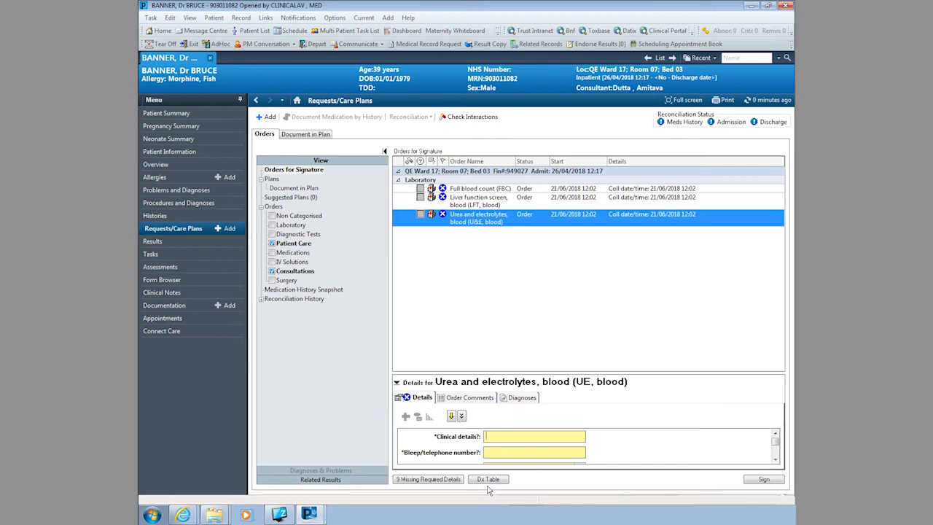
Step: Select all three blood orders, enter 'abdo pain' and the requester's bleep number
{"action": "left_click_drag", "start_coordinate": [523, 367], "coordinate": [517, 242]}
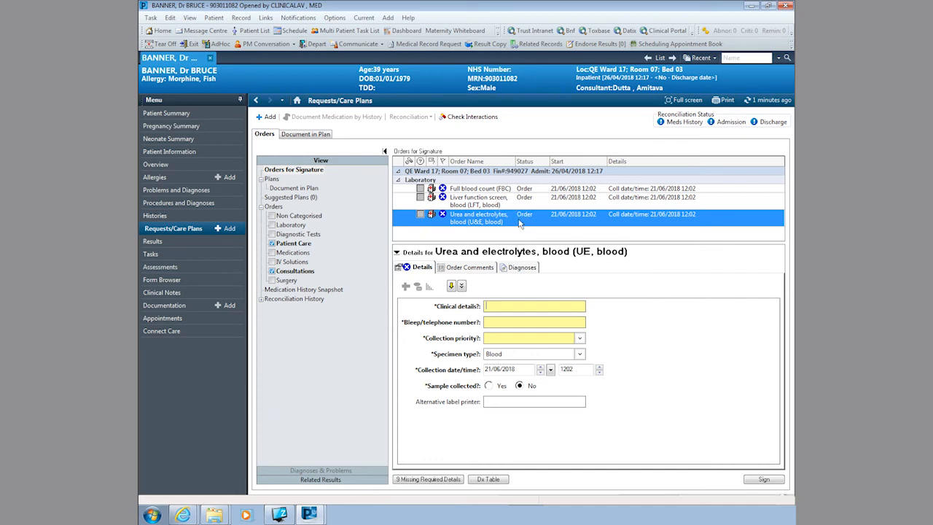
{"action": "left_click_drag", "start_coordinate": [512, 191], "coordinate": [526, 224]}
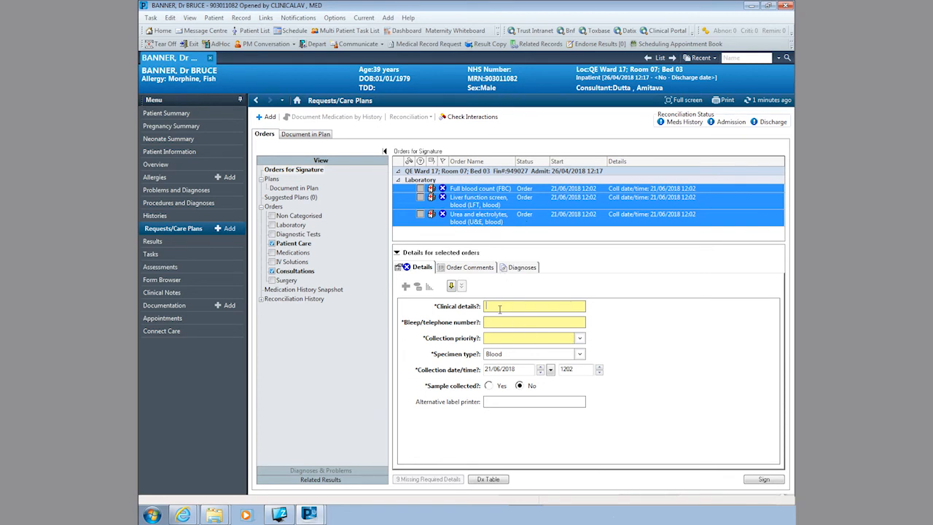
{"action": "type", "text": "abdo pain"}
{"action": "left_click", "coordinate": [500, 324]}
{"action": "type", "text": "401"}
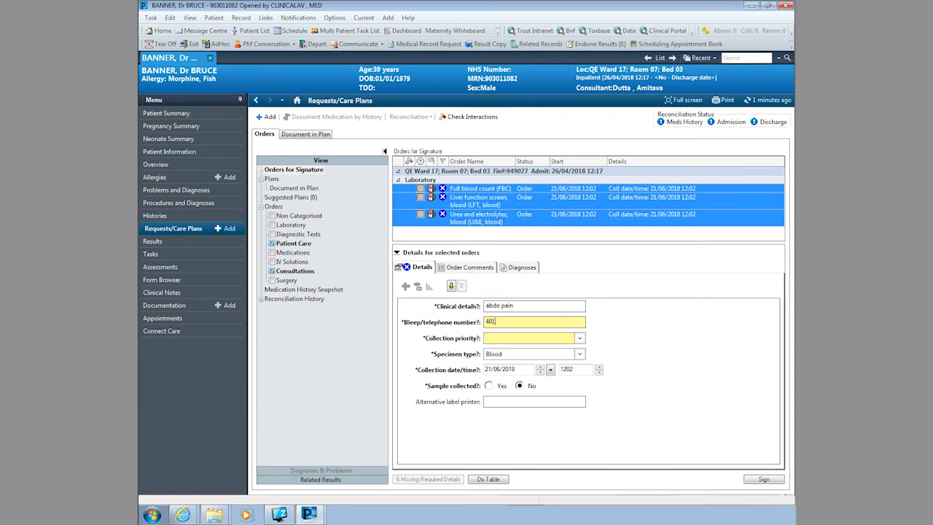
Step: Set collection priority to Phlebotomy list IP and sign the orders
{"action": "left_click", "coordinate": [499, 336]}
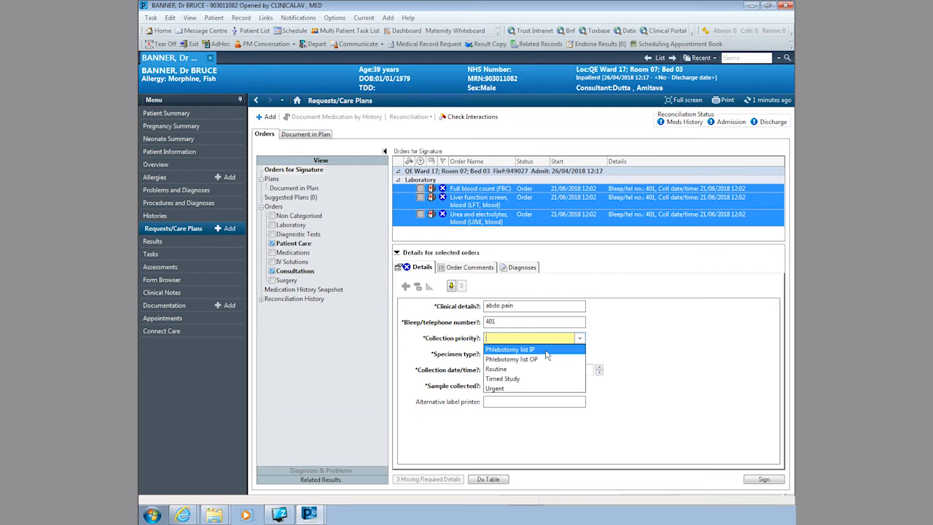
{"action": "left_click", "coordinate": [543, 351]}
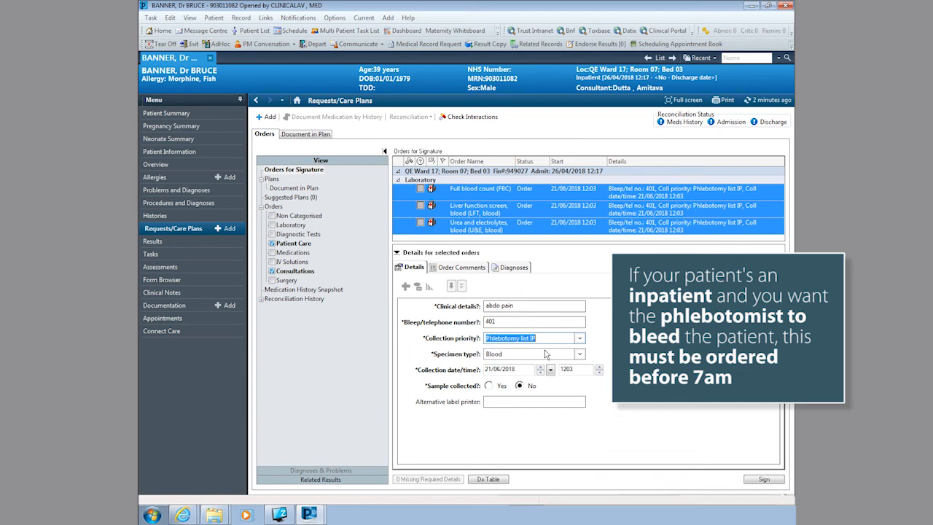
{"action": "left_click", "coordinate": [775, 480]}
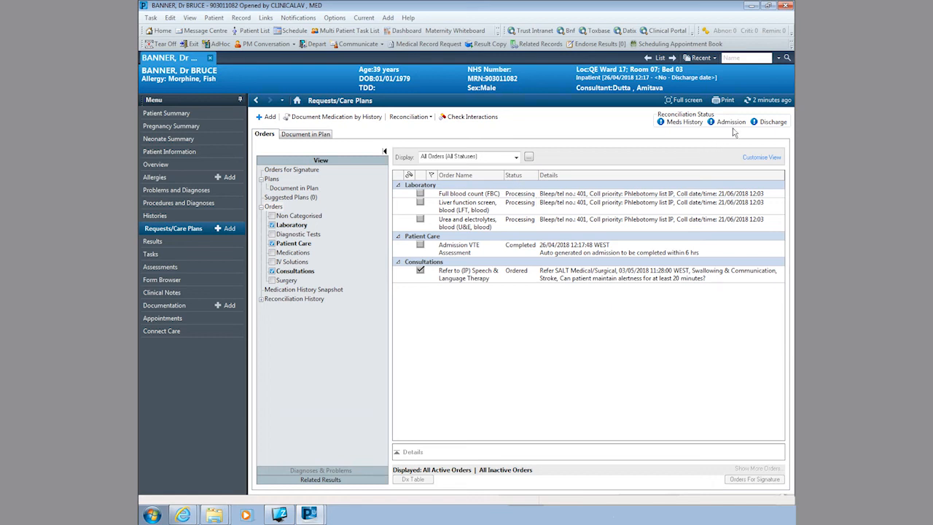
Step: Refresh the orders, then view the patient's results in Group and List layouts
{"action": "left_click", "coordinate": [771, 99]}
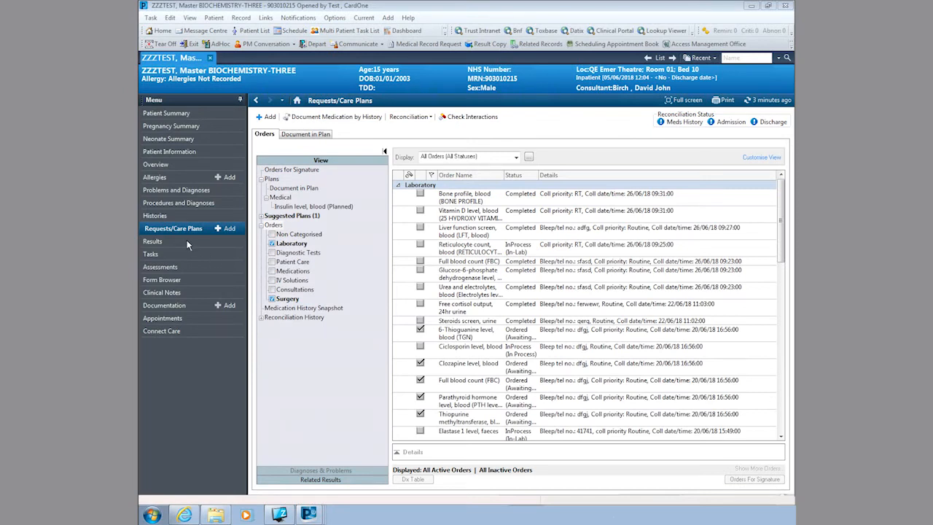
{"action": "left_click", "coordinate": [186, 241]}
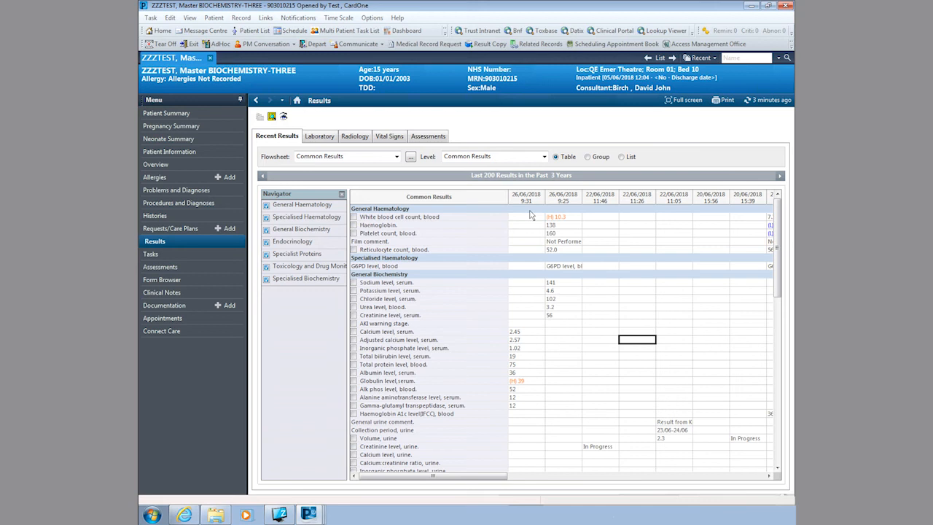
{"action": "left_click", "coordinate": [588, 157]}
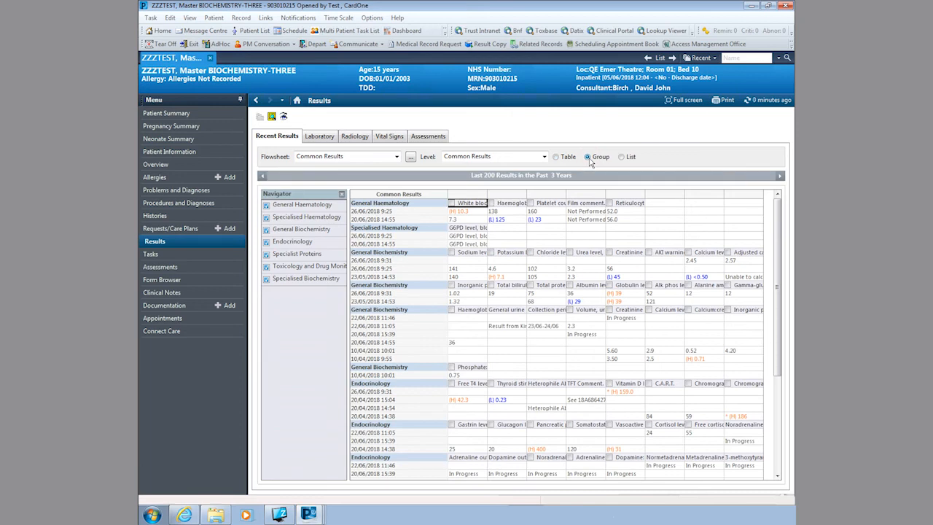
{"action": "left_click", "coordinate": [621, 157]}
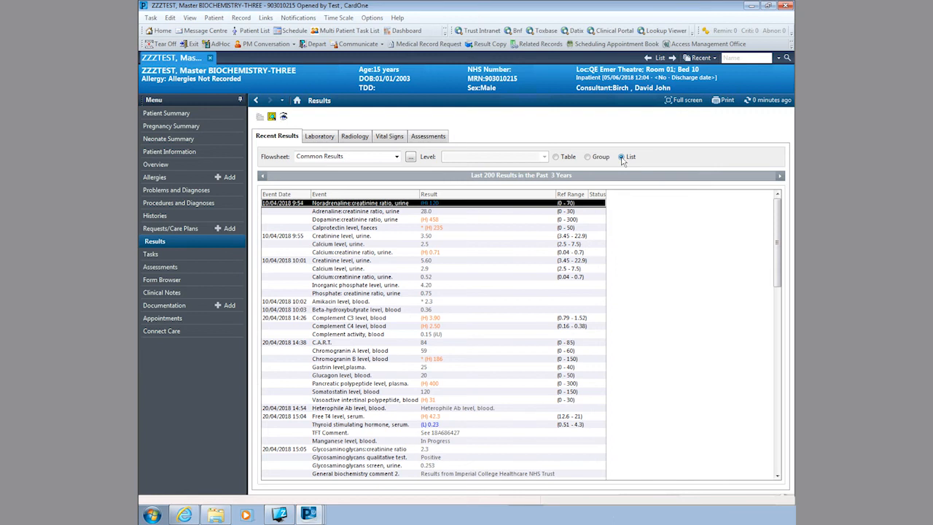
{"action": "left_click_drag", "start_coordinate": [779, 230], "coordinate": [764, 210]}
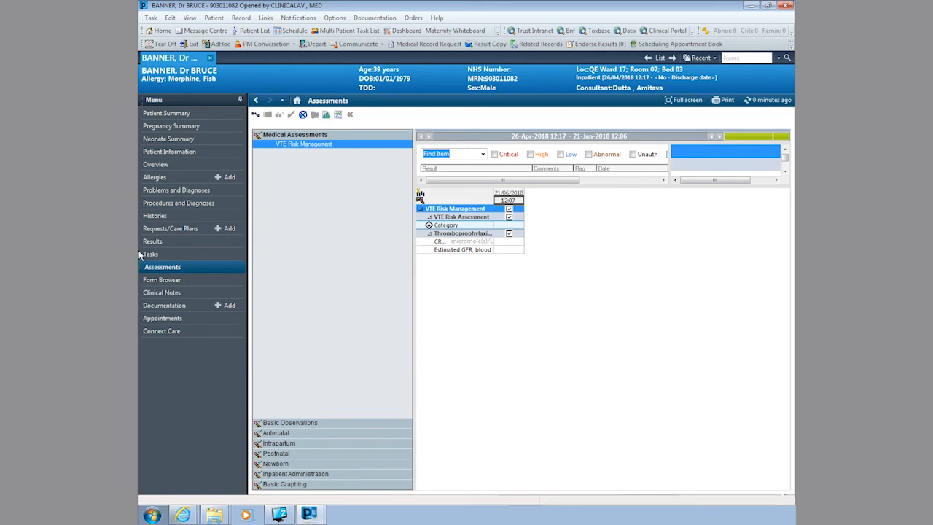
Step: Open Clinical Notes via the Form Browser in the left menu
{"action": "left_click", "coordinate": [156, 282]}
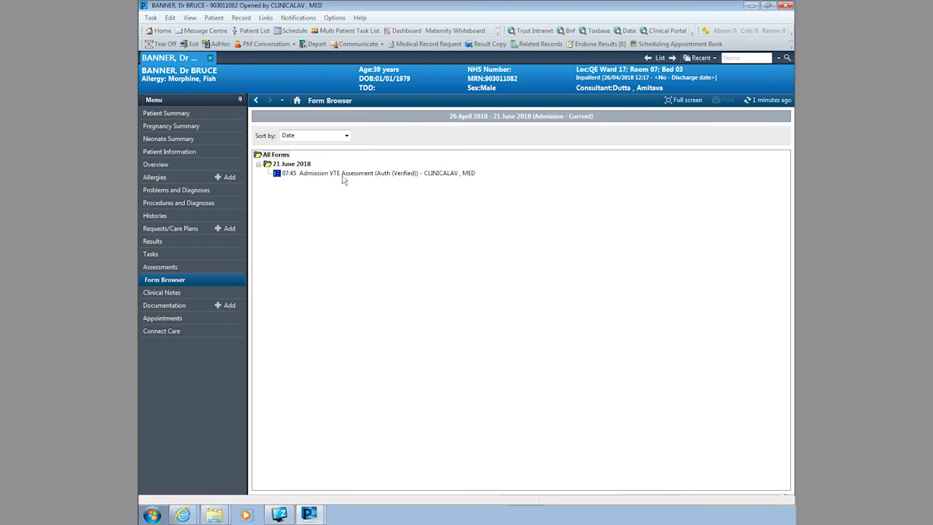
{"action": "left_click", "coordinate": [156, 289]}
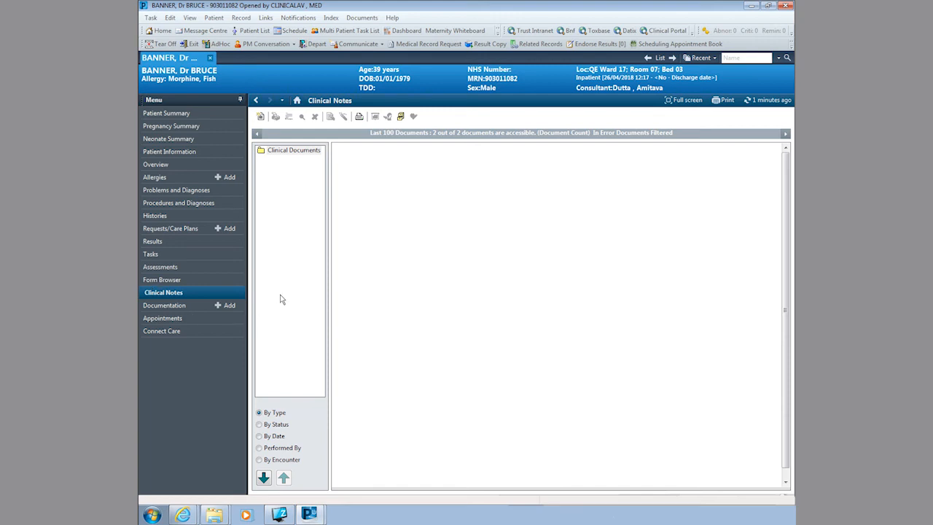
Step: Expand Clinical Documents > General Messages, read the General Message, then start a new document
{"action": "left_click", "coordinate": [265, 153]}
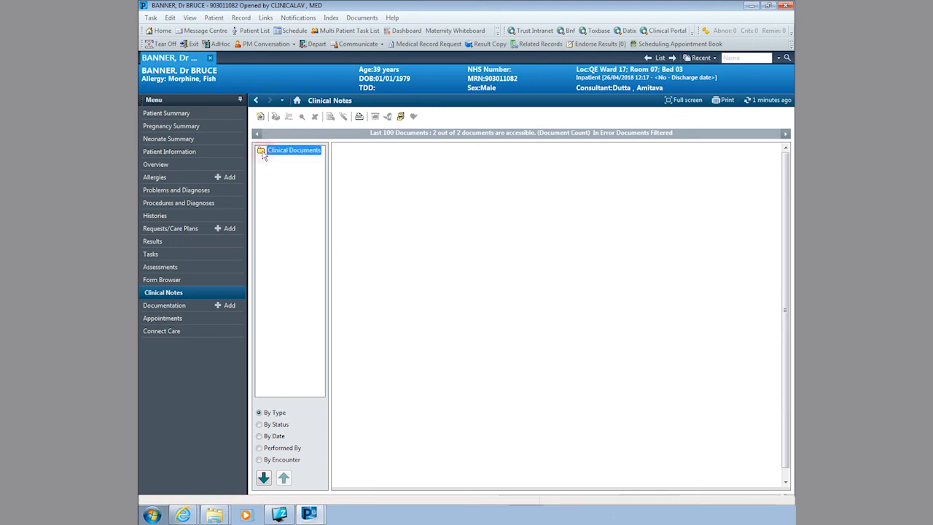
{"action": "double_click", "coordinate": [262, 150]}
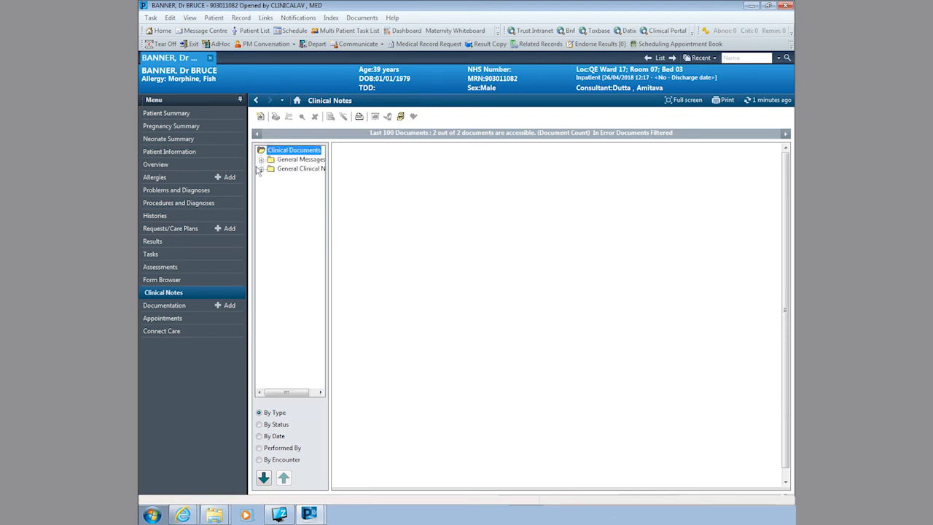
{"action": "left_click_drag", "start_coordinate": [328, 185], "coordinate": [395, 183]}
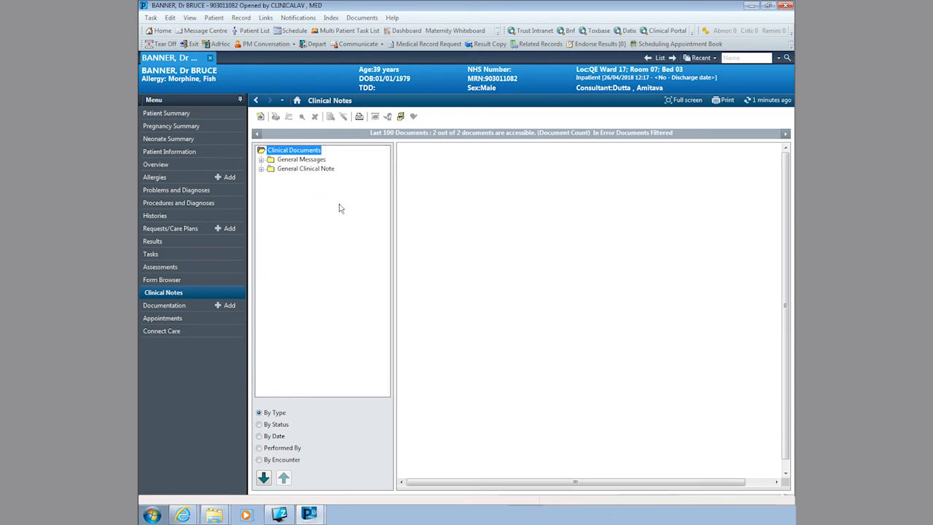
{"action": "left_click", "coordinate": [261, 160]}
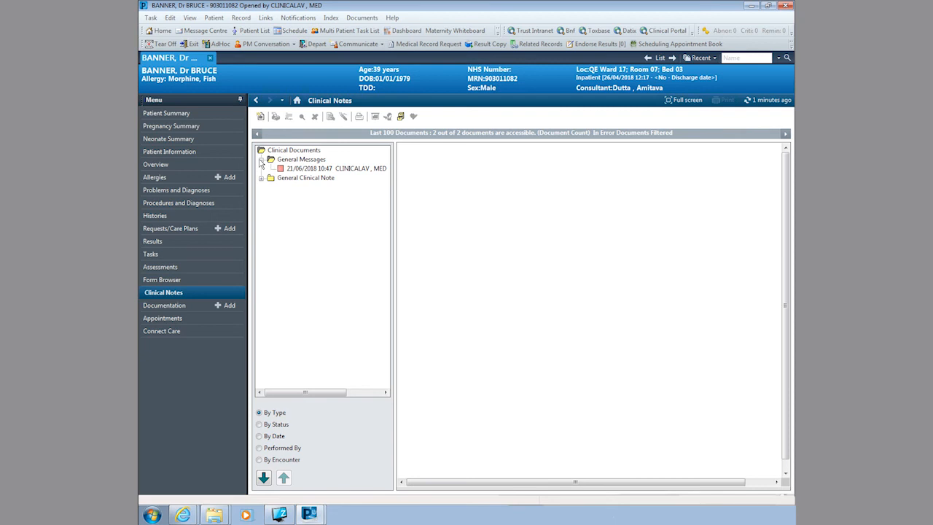
{"action": "left_click", "coordinate": [309, 169]}
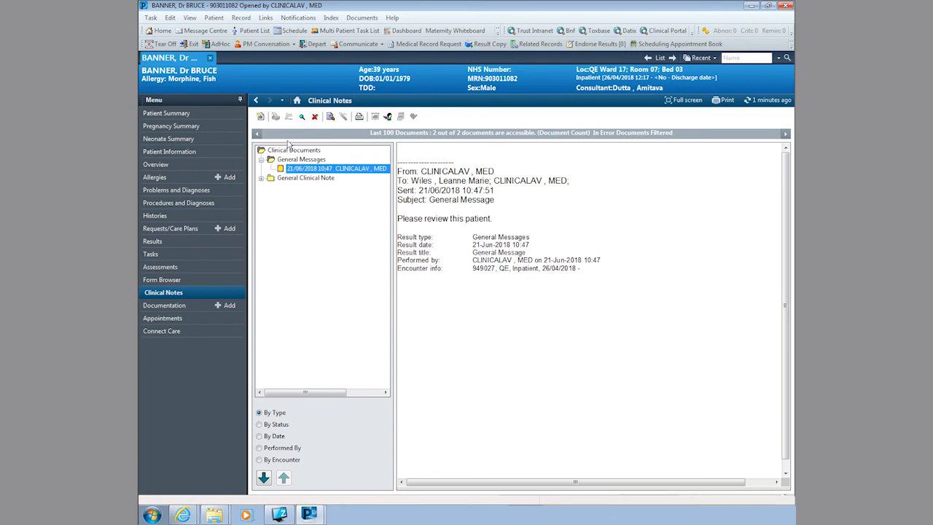
{"action": "left_click", "coordinate": [261, 117]}
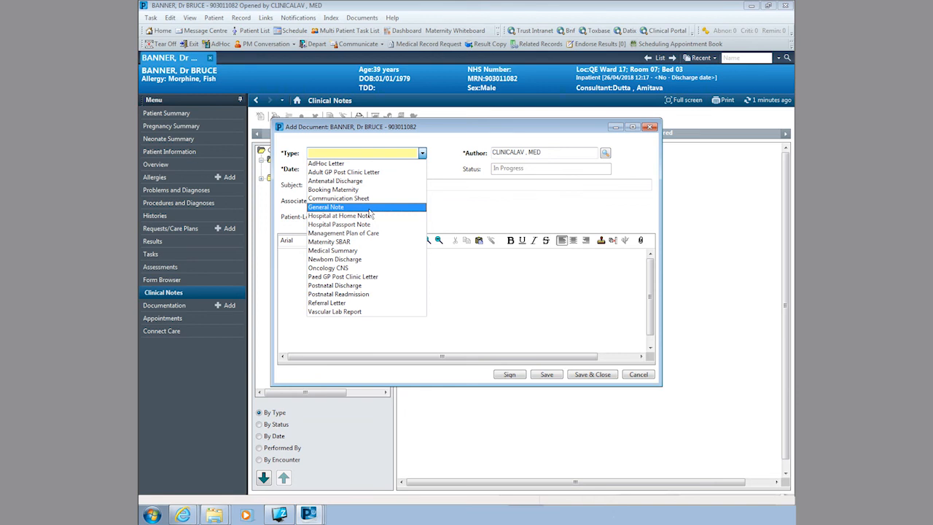
Step: Write a General Note with subject 'Cardio 21/06/2018' and body 'testing'
{"action": "left_click", "coordinate": [368, 208]}
{"action": "type", "text": "Cardio"}
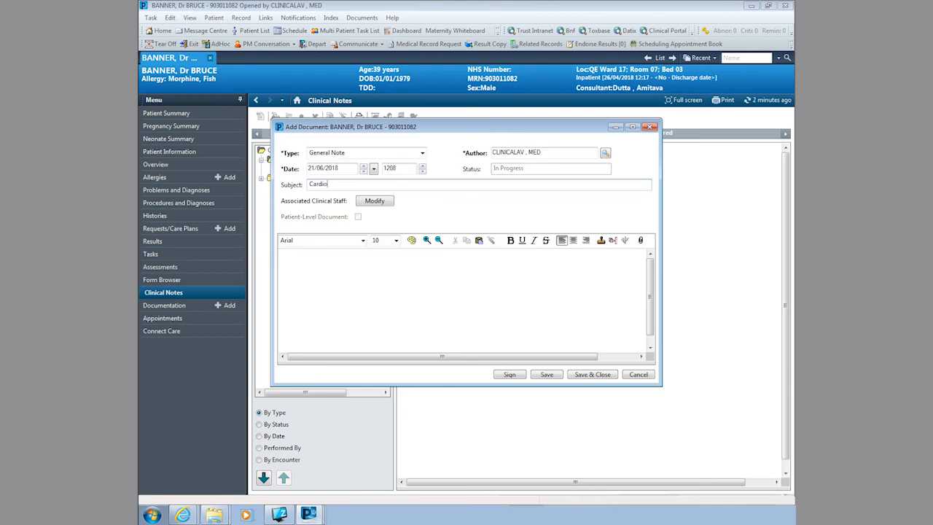
{"action": "type", "text": " 21/06/2018"}
{"action": "left_click", "coordinate": [327, 308]}
{"action": "type", "text": "testing"}
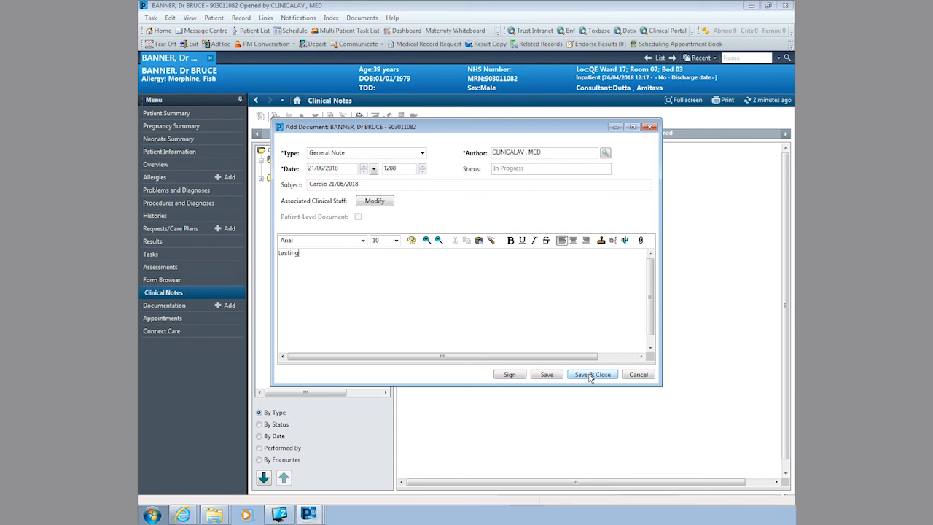
Step: Sign the note without viewing it, and open the Documentation list
{"action": "left_click", "coordinate": [519, 375]}
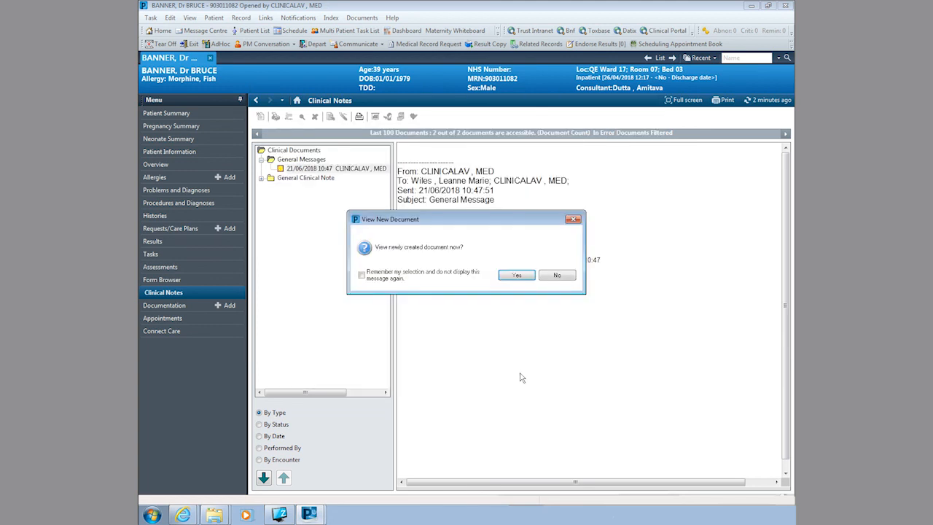
{"action": "left_click", "coordinate": [552, 277]}
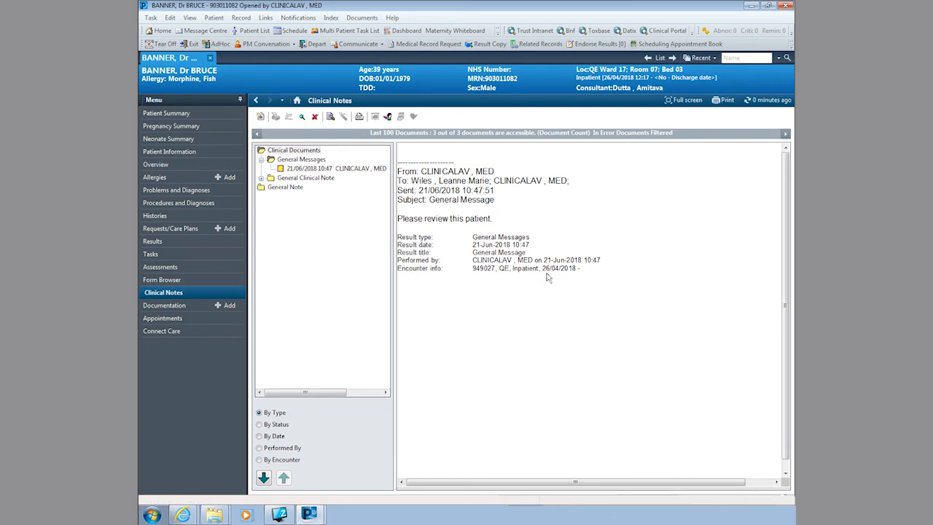
{"action": "left_click", "coordinate": [148, 305]}
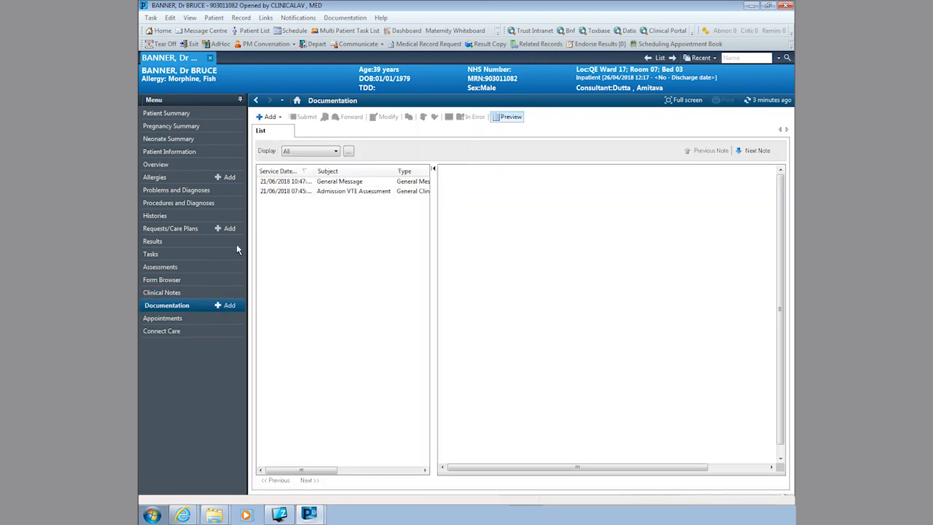
Step: Open the General Message note from the Documentation list, then return to the list
{"action": "double_click", "coordinate": [340, 181]}
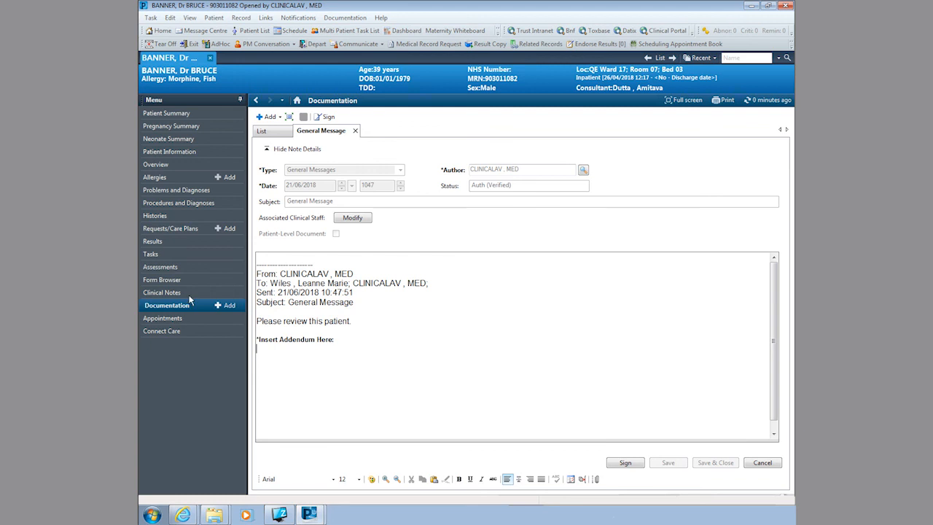
{"action": "left_click", "coordinate": [276, 133]}
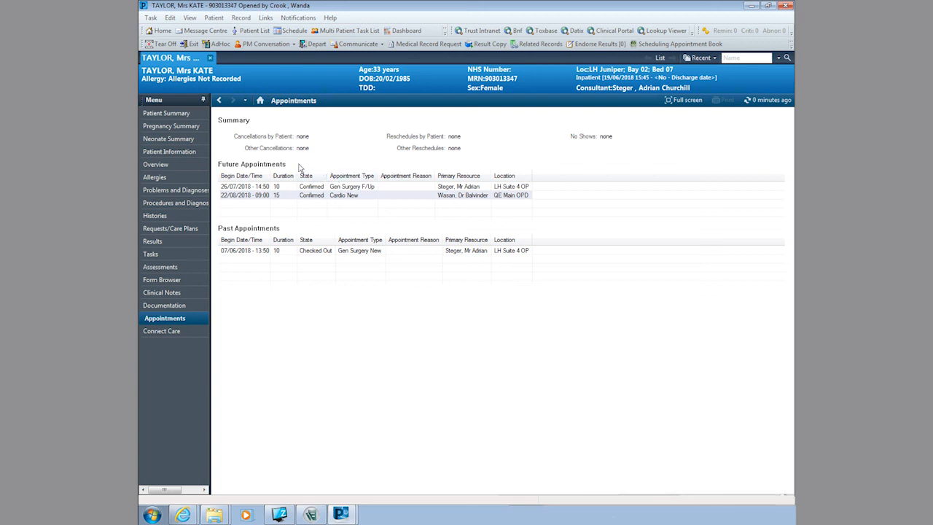
Step: Go to Connect Care in the left-hand menu
{"action": "left_click", "coordinate": [177, 331]}
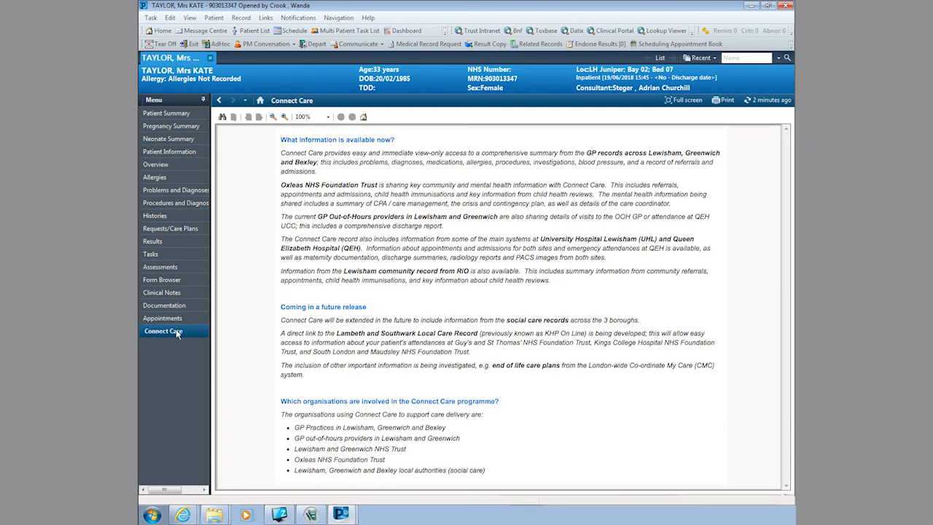